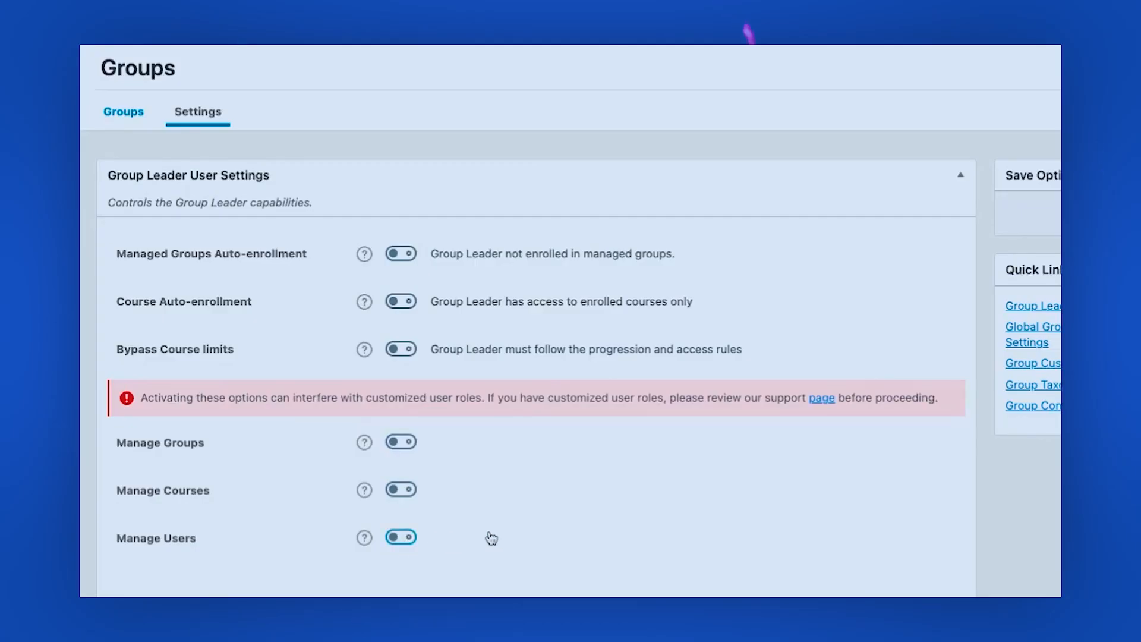
scroll(562, 519, down, 2)
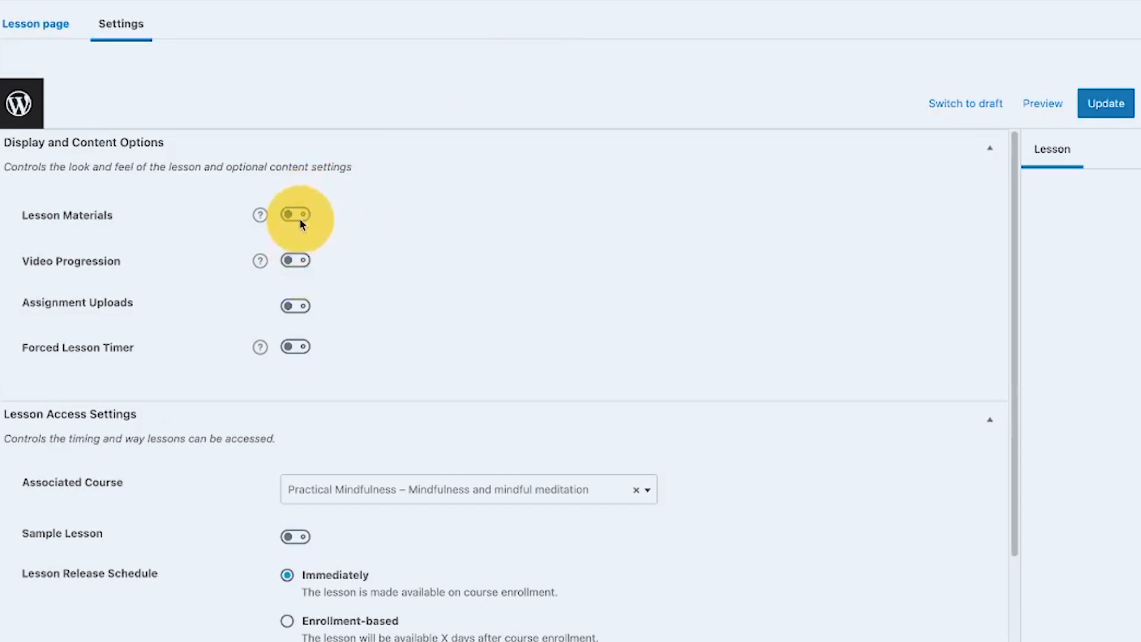
Enable Lesson Materials for the Practicing formal mindfulness lesson, enter "test" as the materials content, and update the lesson.
click(297, 217)
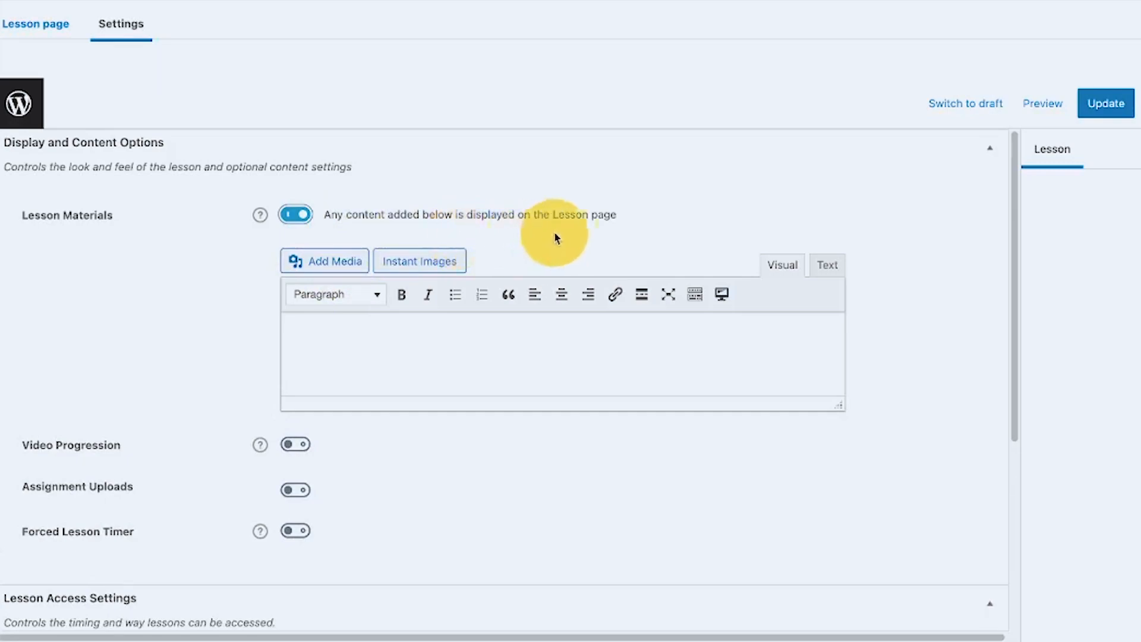
click(670, 356)
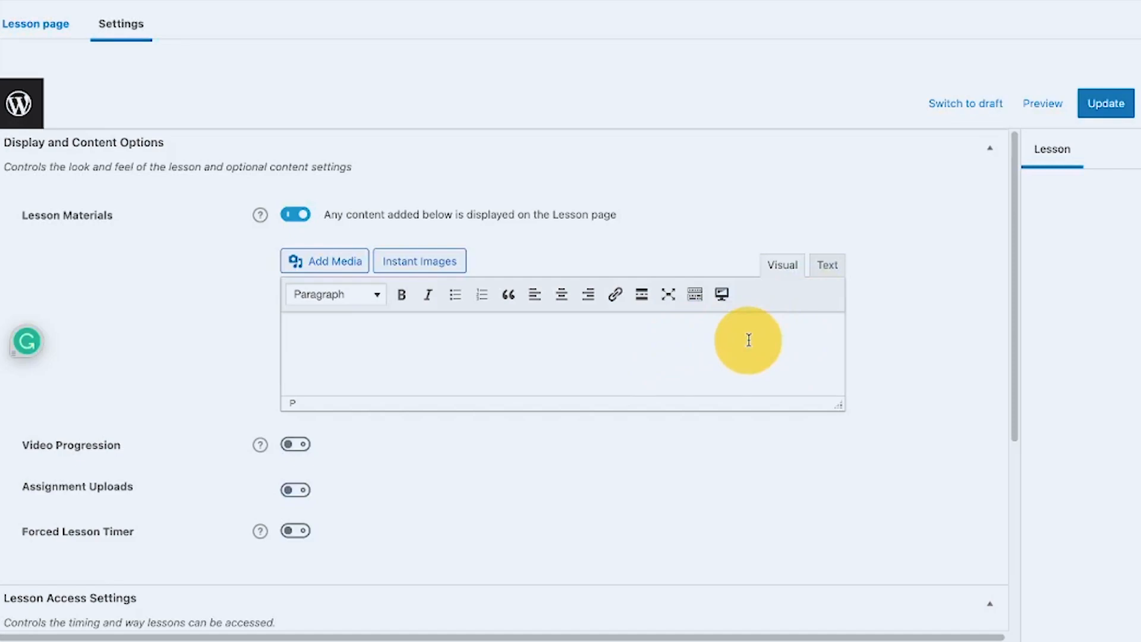
click(827, 271)
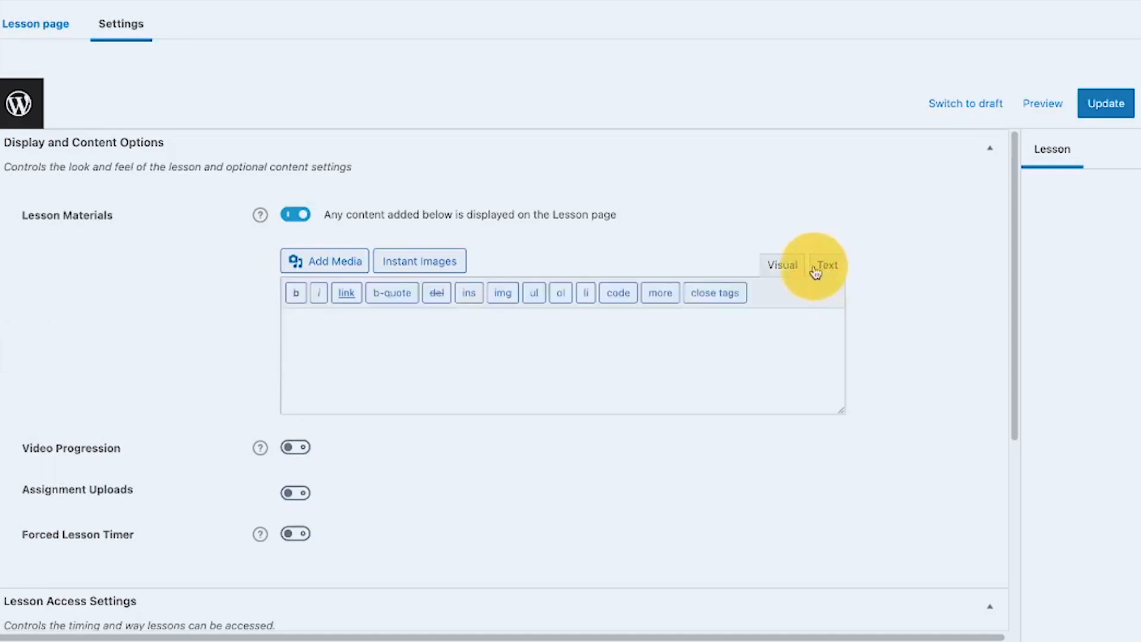
click(777, 266)
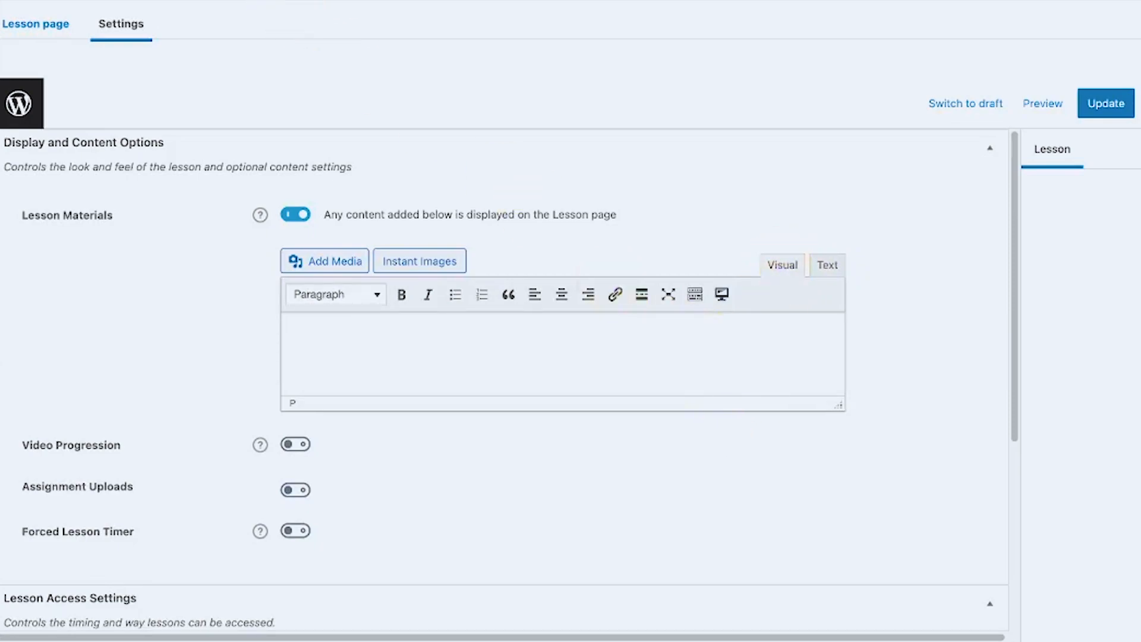
click(426, 352)
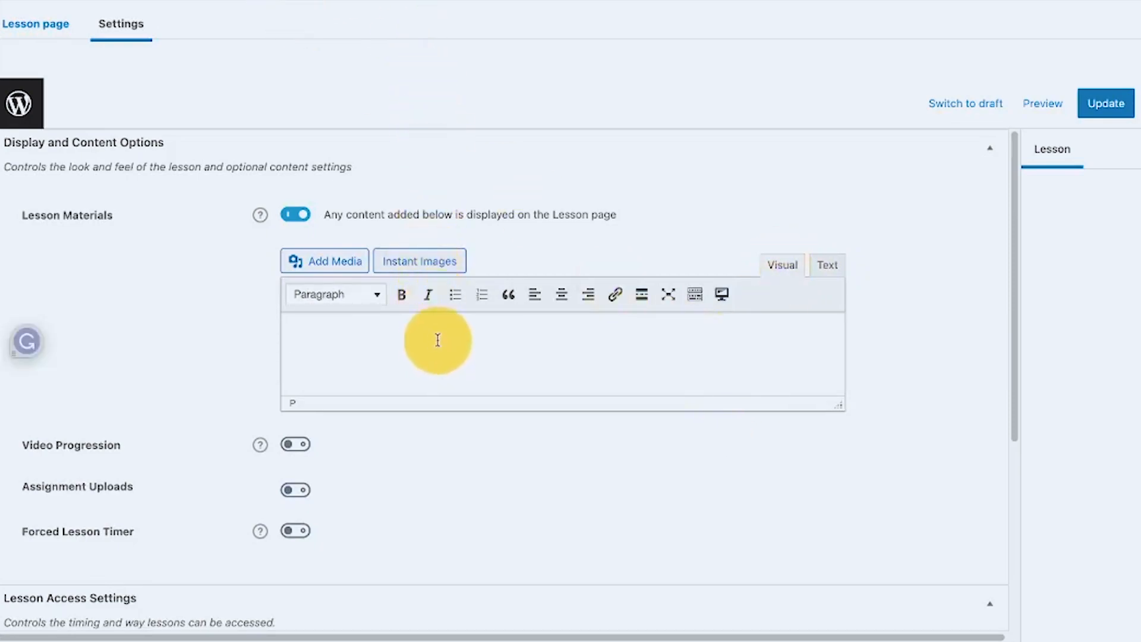
text(test)
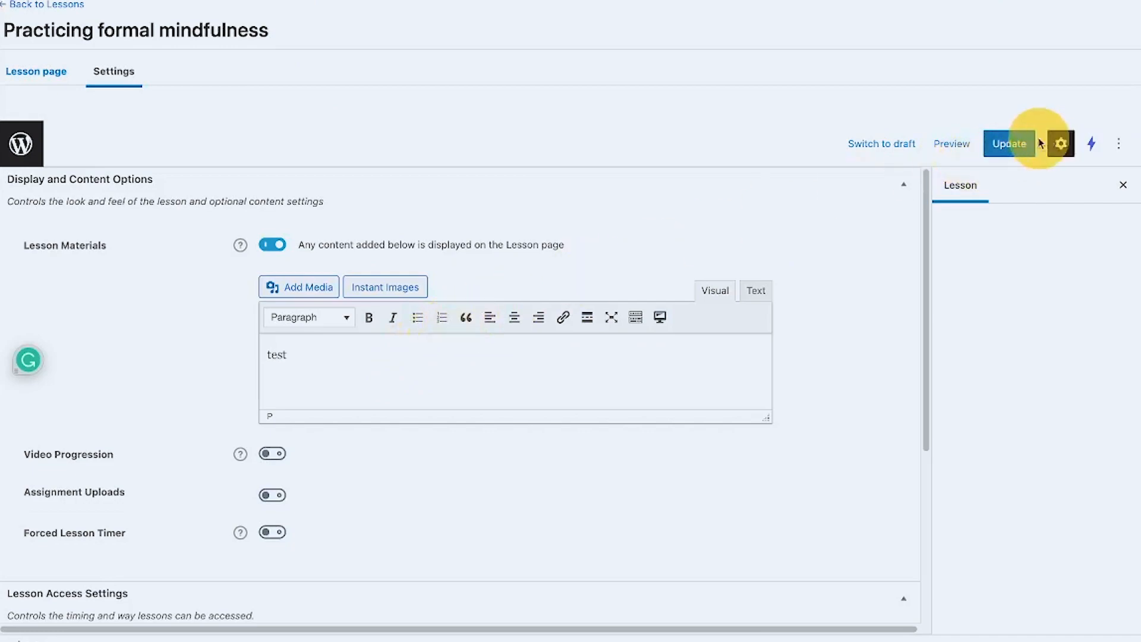
click(1013, 143)
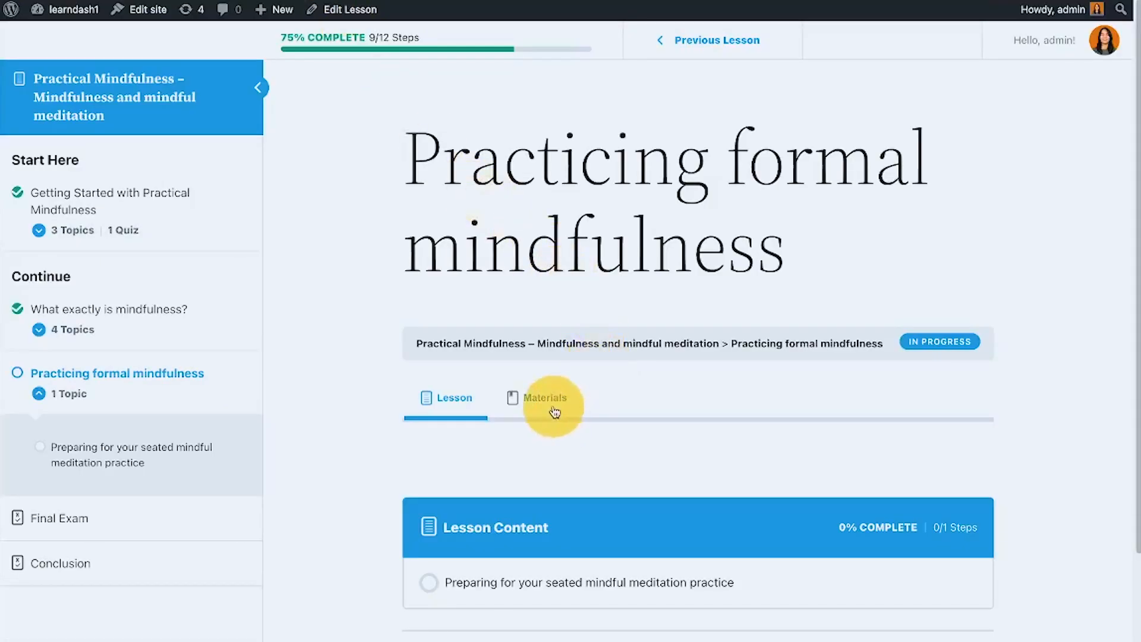
Check the published lesson page's Materials content, comparing it with the Lesson content view.
click(544, 398)
click(439, 418)
click(509, 399)
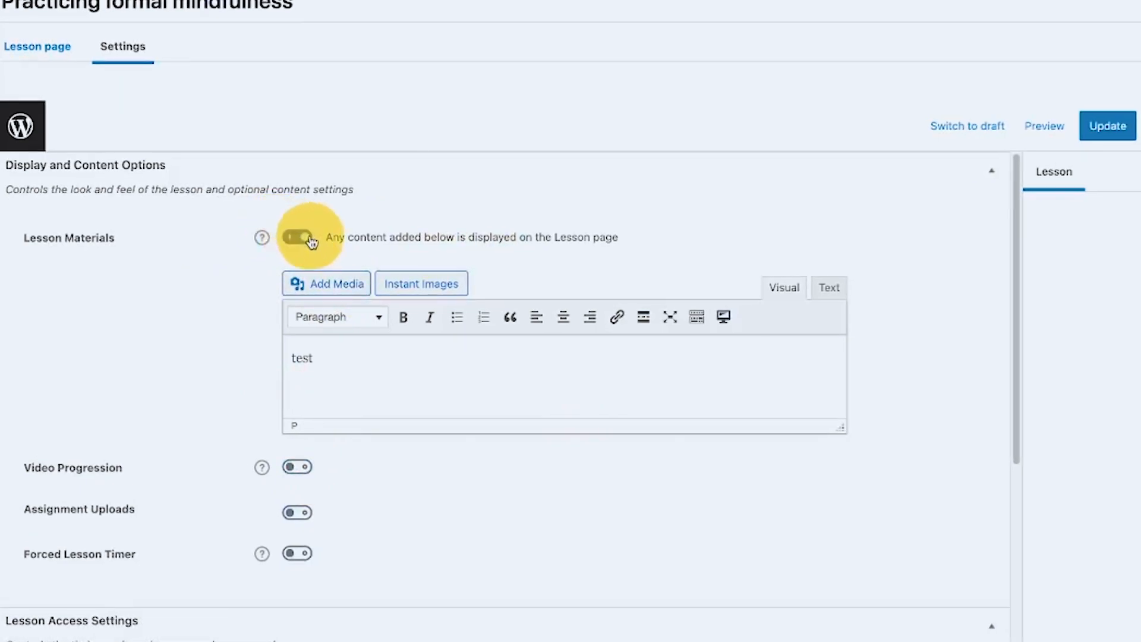
Switch Video Progression, Assignment Uploads and Forced Lesson Timer on and off again one after another to preview their options.
click(294, 472)
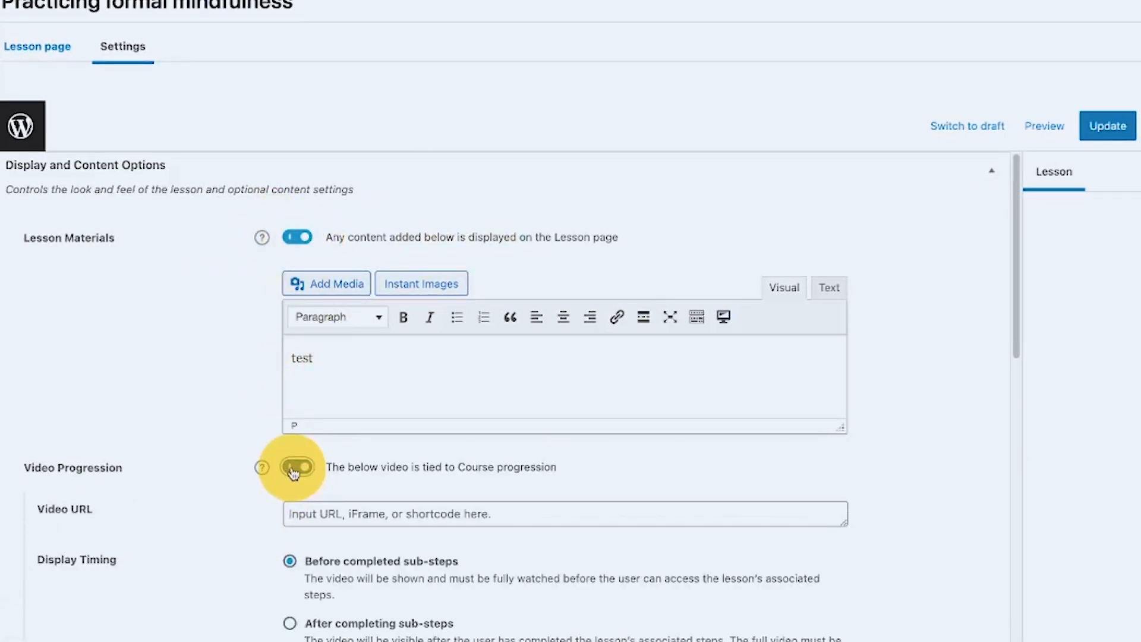
scroll(293, 472, down, 1)
click(297, 424)
click(297, 470)
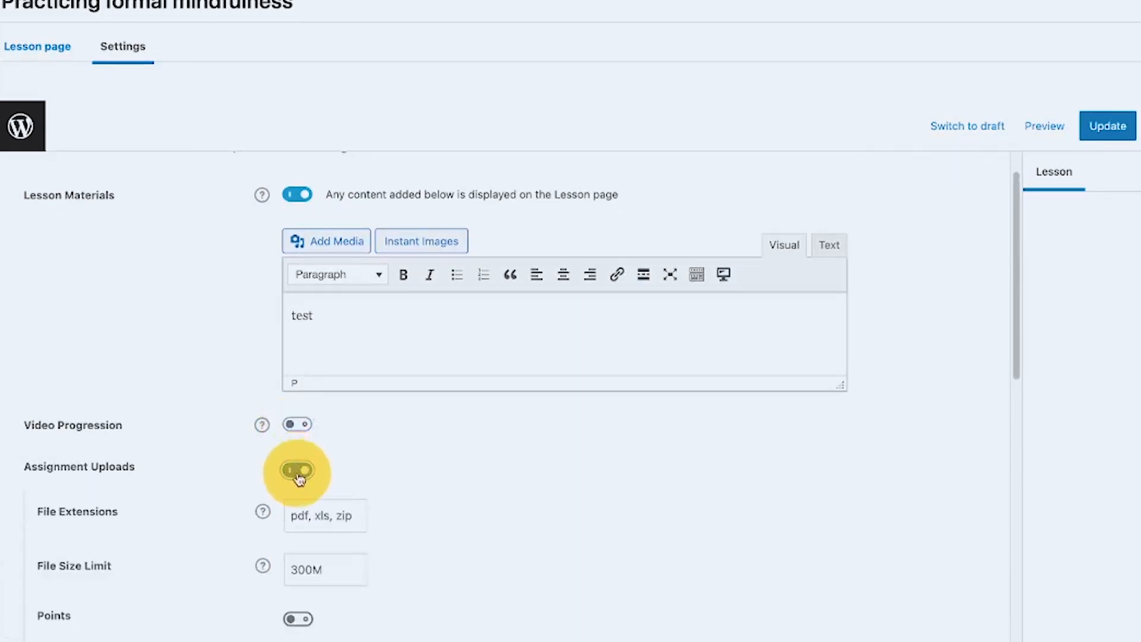
click(298, 470)
click(297, 511)
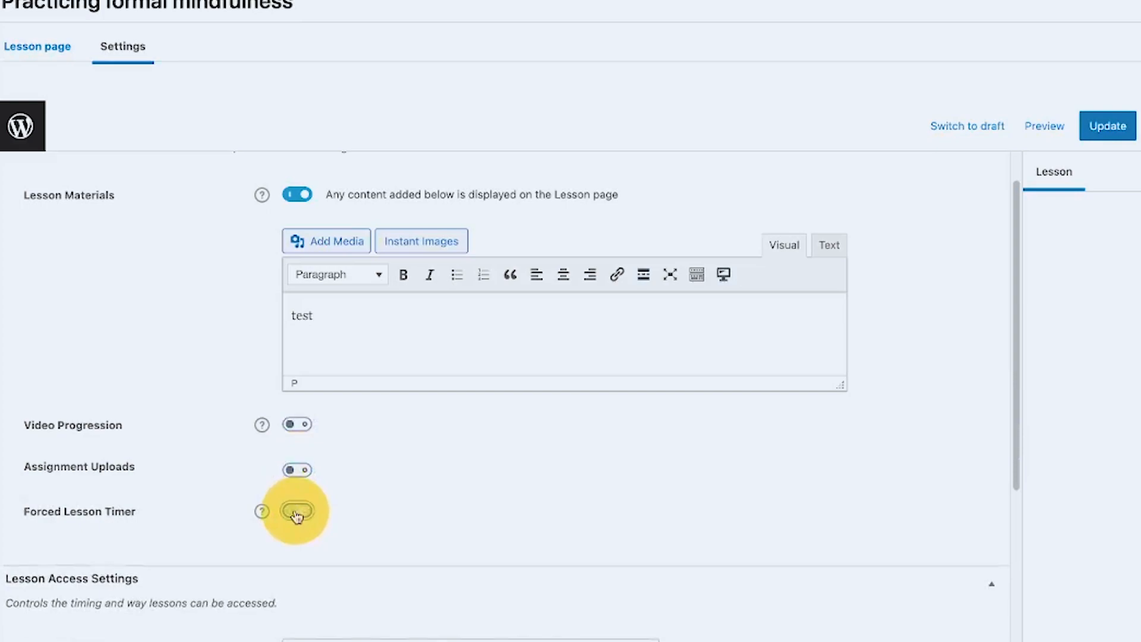
click(297, 511)
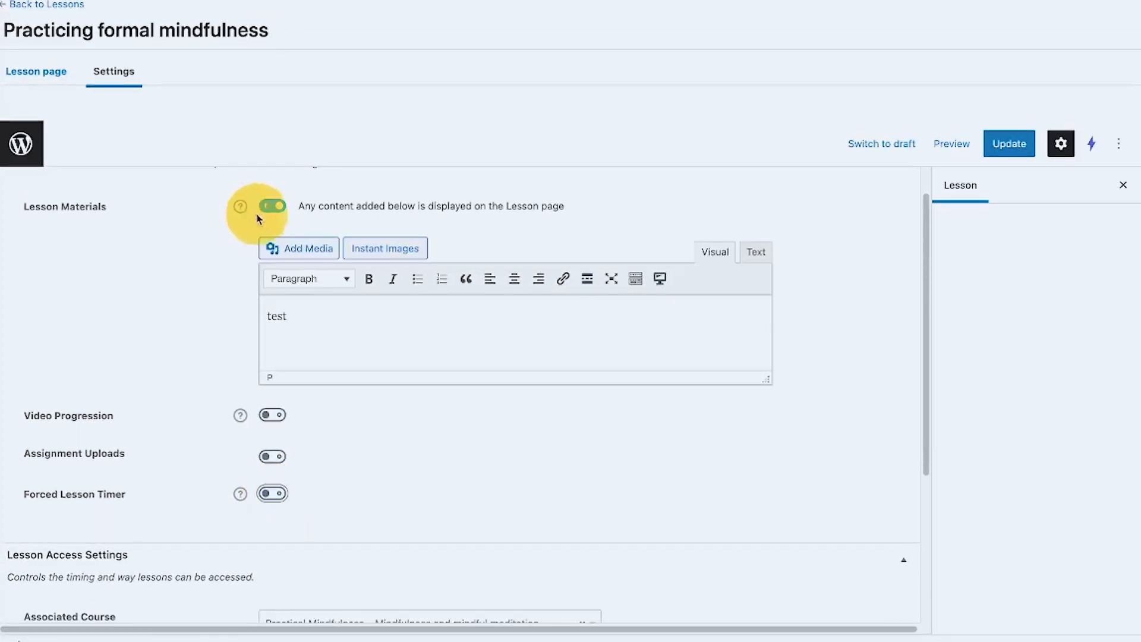
Enable Video Progression and examine its video URL, display timing, autostart, controls, pause and resume options.
click(270, 416)
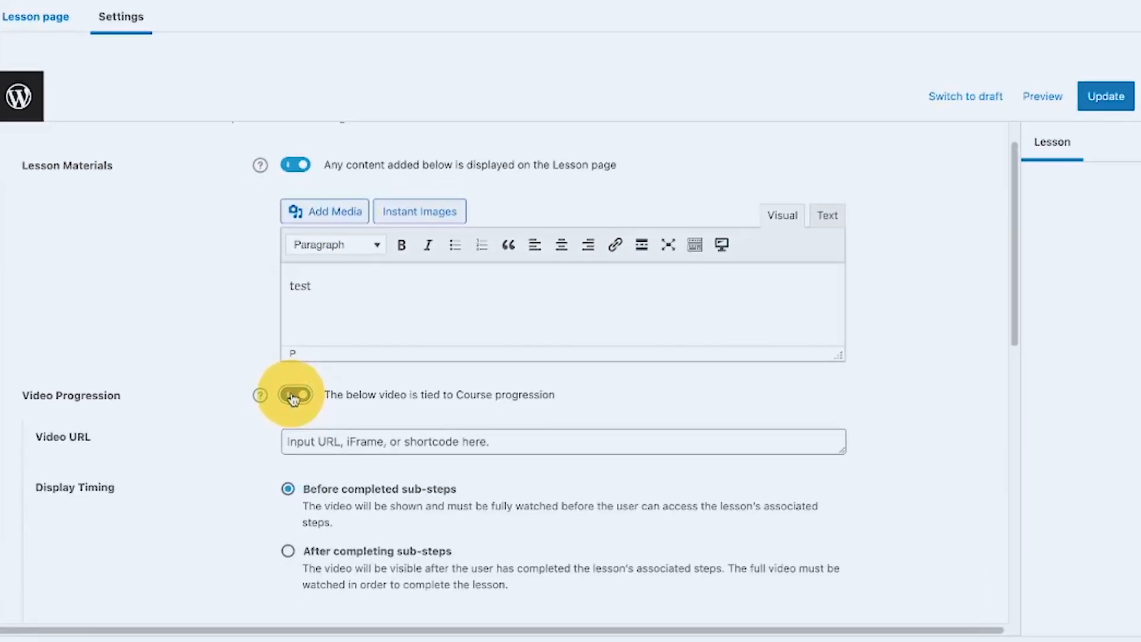
scroll(291, 416, down, 6)
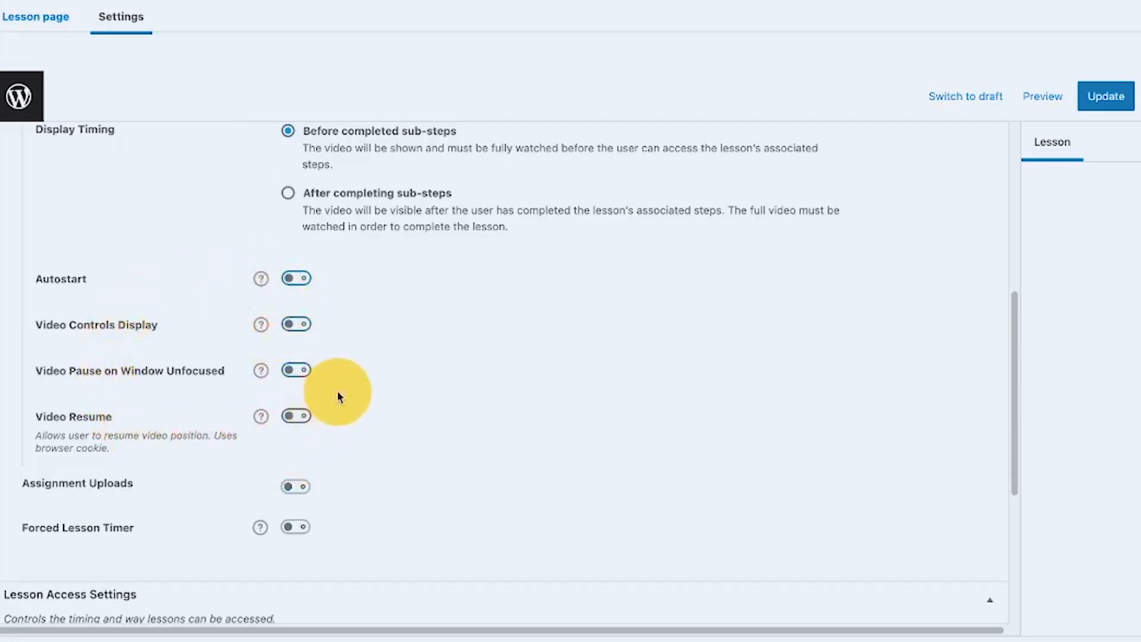
scroll(337, 391, up, 6)
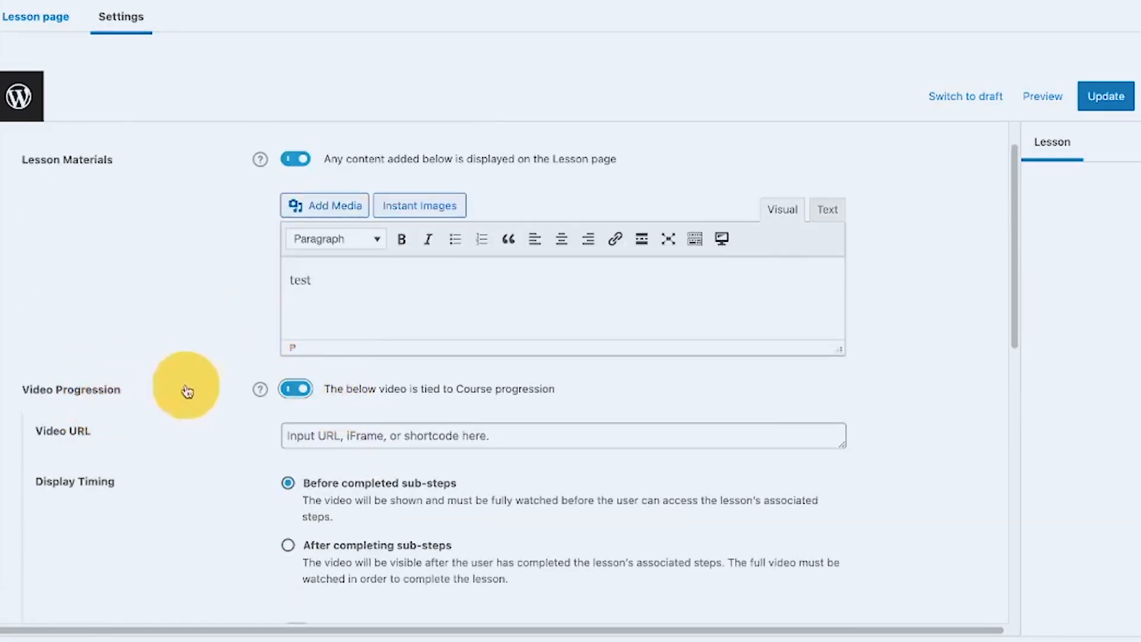
scroll(75, 418, down, 1)
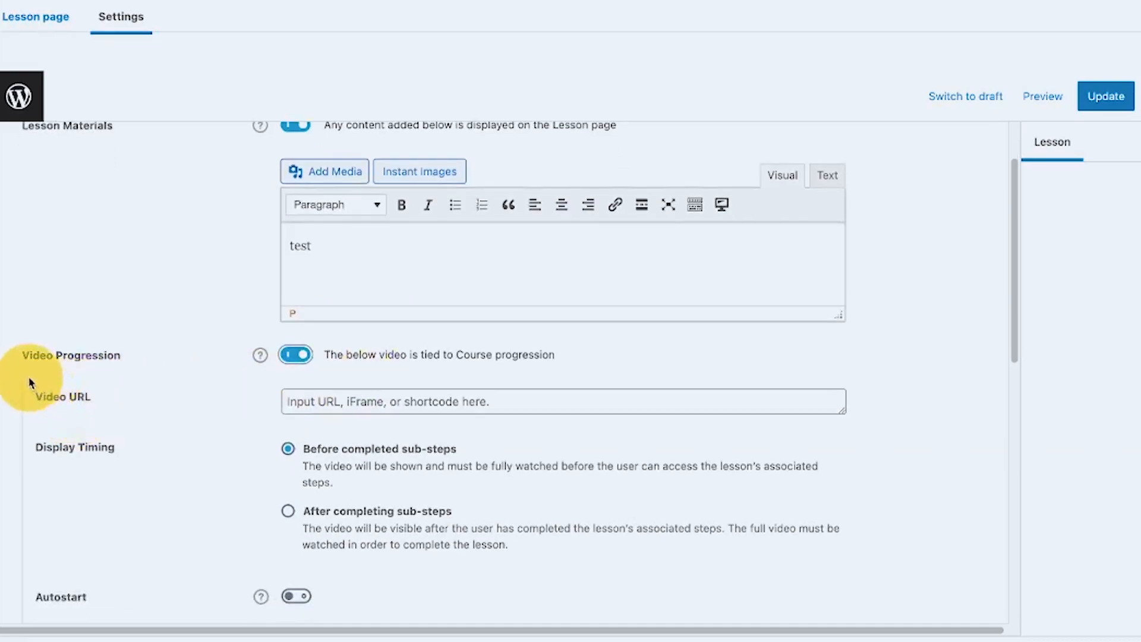
scroll(22, 426, down, 1)
scroll(22, 435, down, 3)
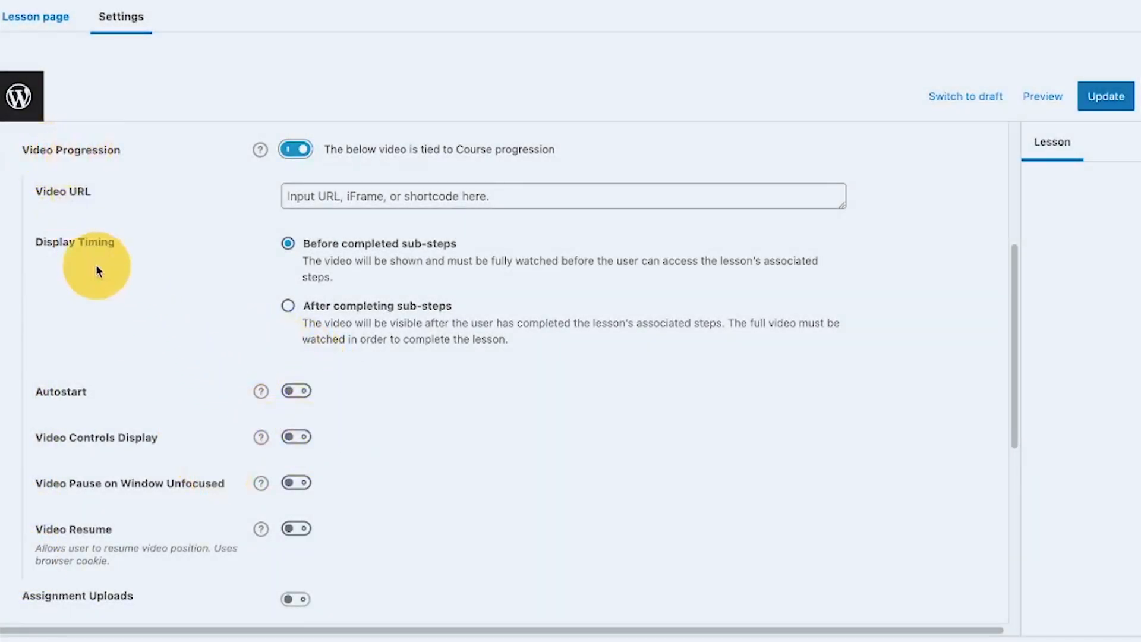
scroll(168, 530, down, 1)
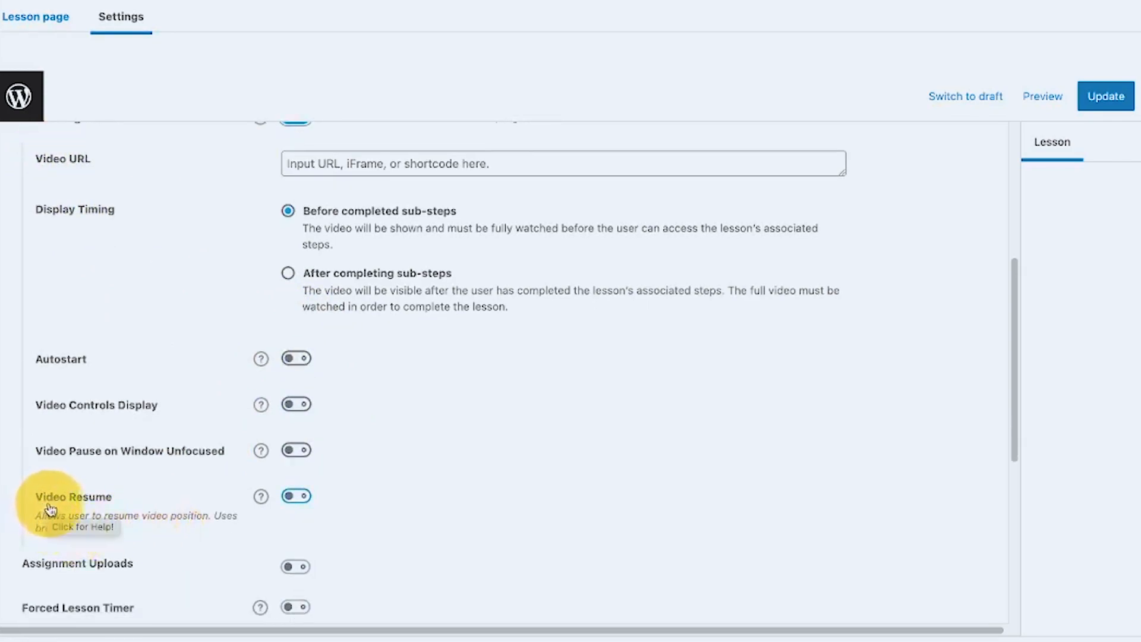
scroll(416, 420, down, 2)
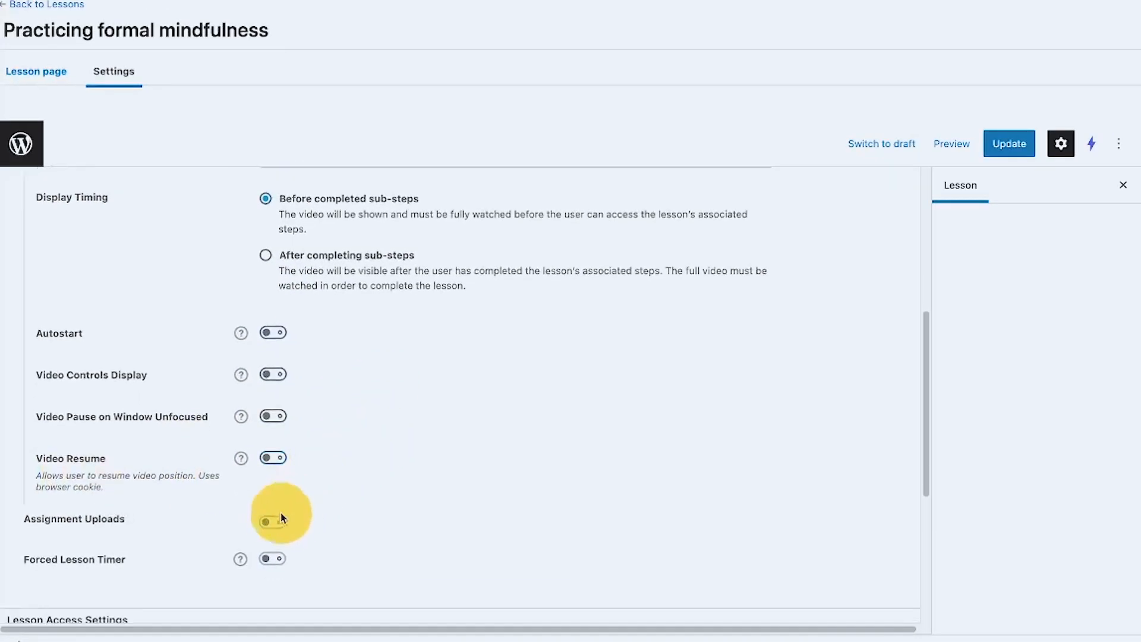
Check the availability hints on Assignment Uploads and Forced Lesson Timer, and turn Video Progression off.
mouse_move(301, 514)
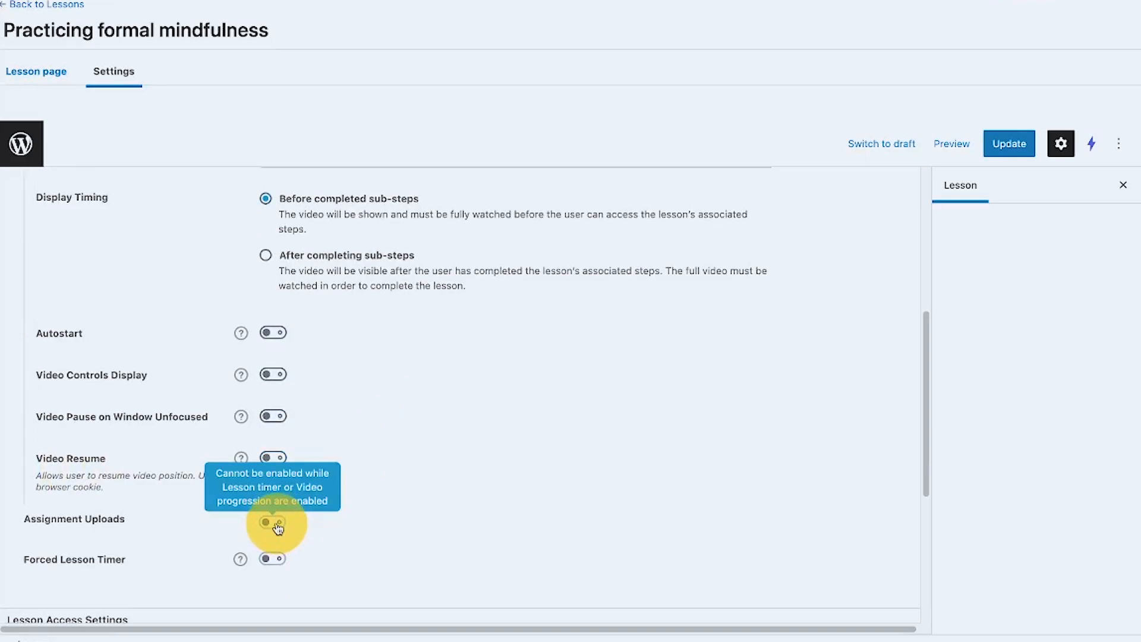
mouse_move(271, 562)
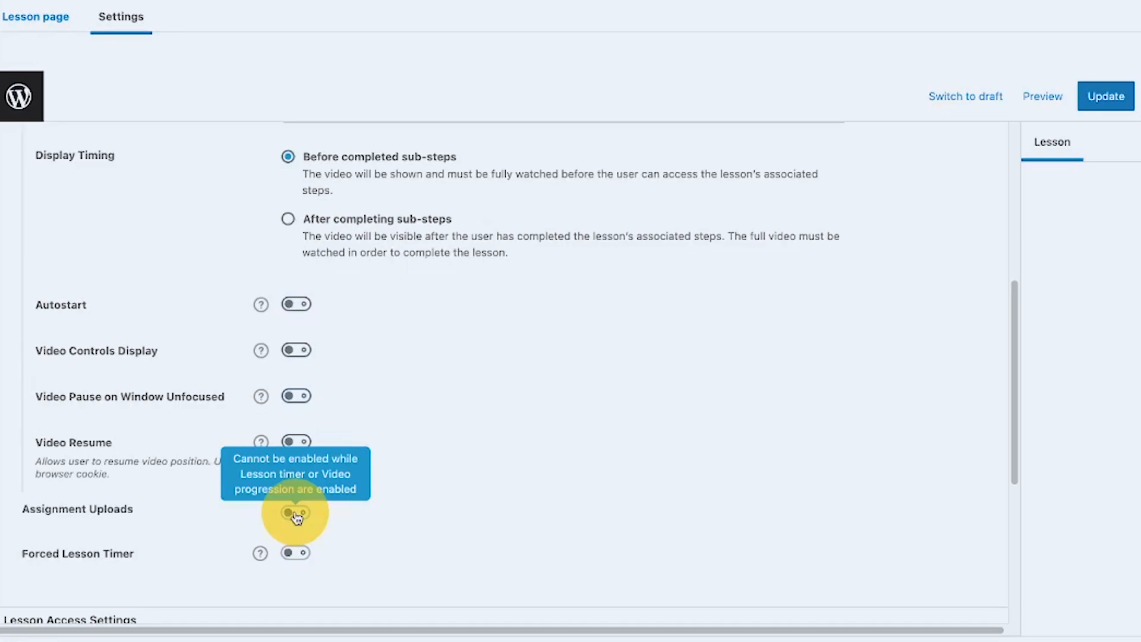
scroll(365, 499, up, 6)
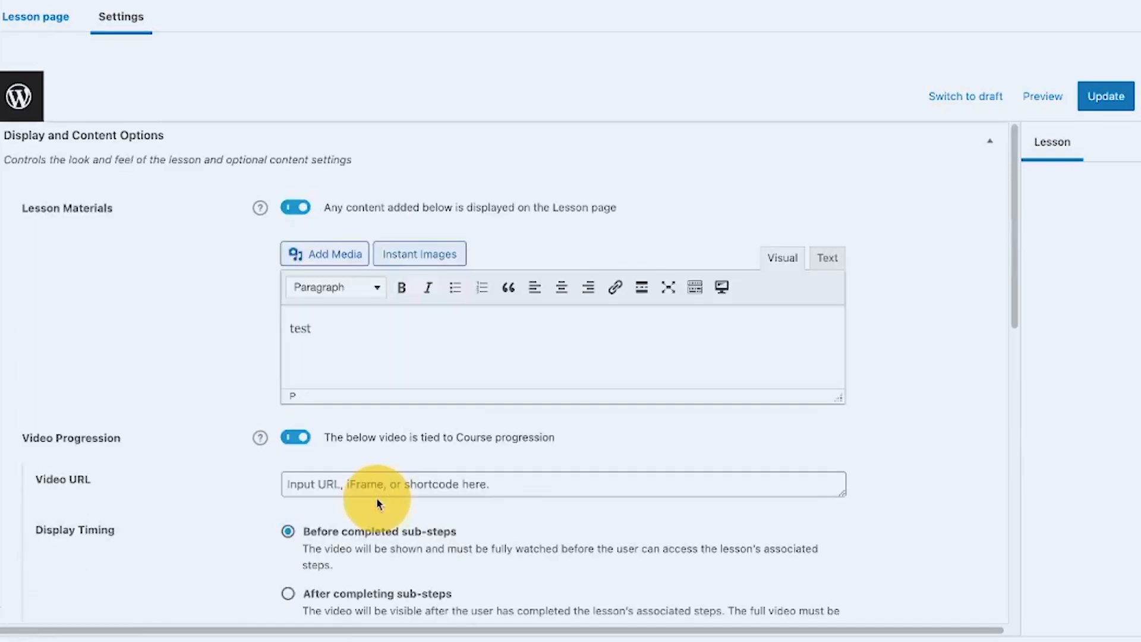
click(298, 437)
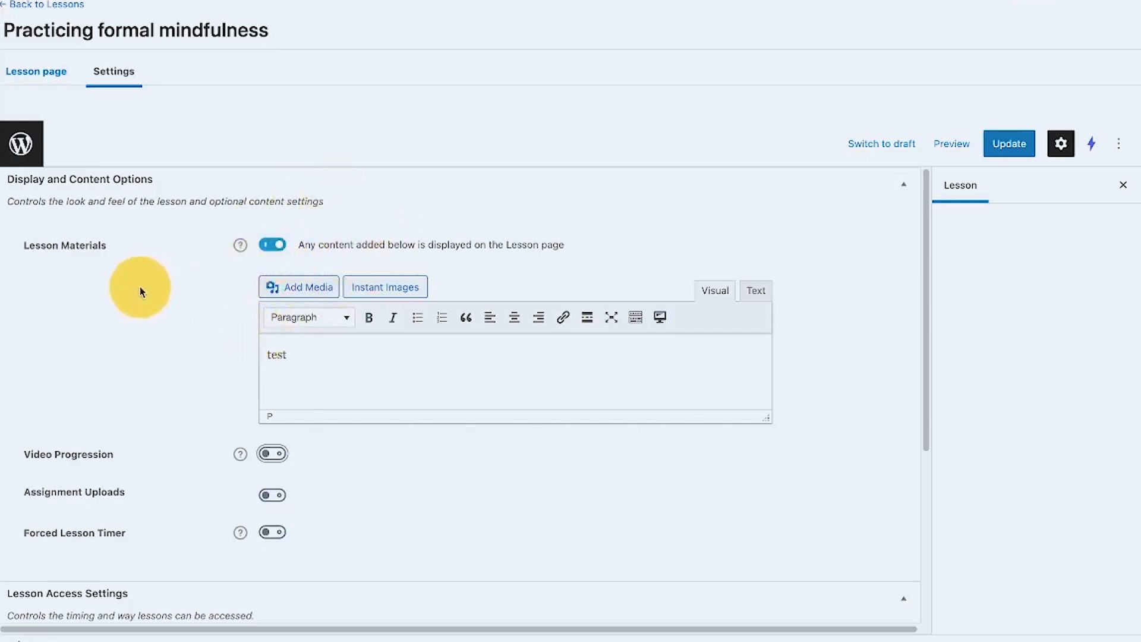
Enable Video Progression with its help text shown, and activate the Video URL field for input.
click(238, 456)
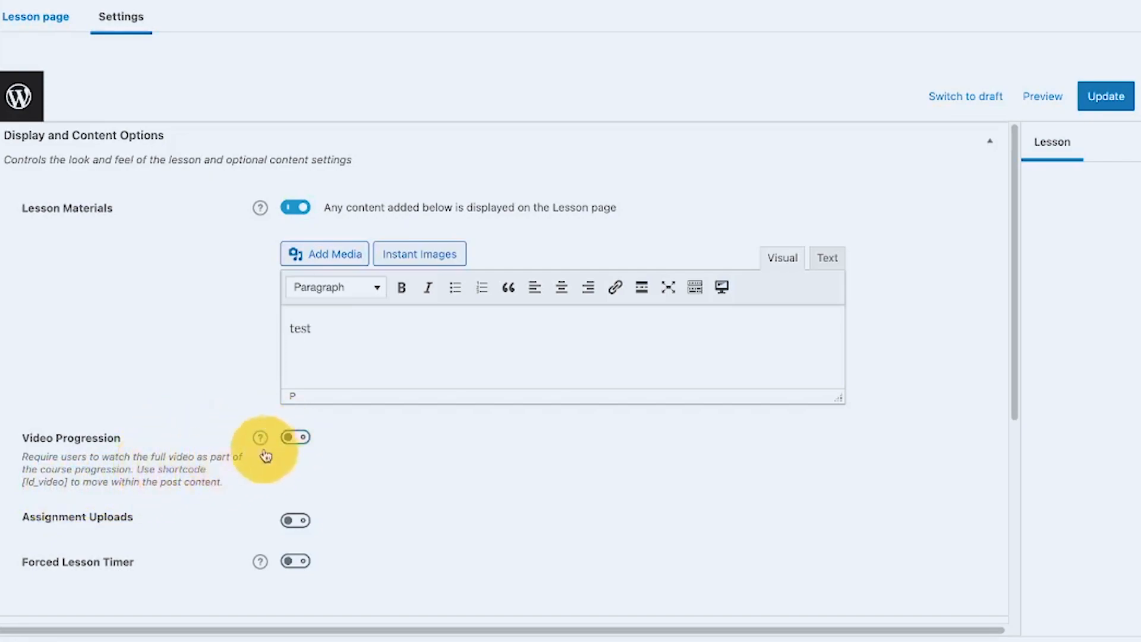
click(295, 437)
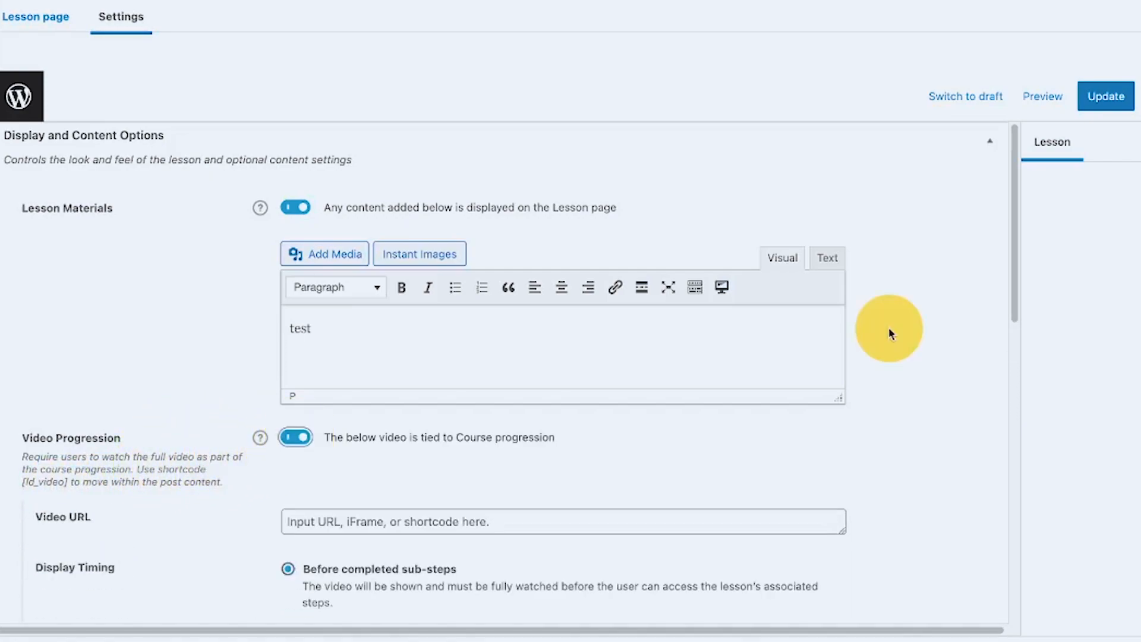
scroll(889, 326, down, 1)
scroll(506, 428, down, 1)
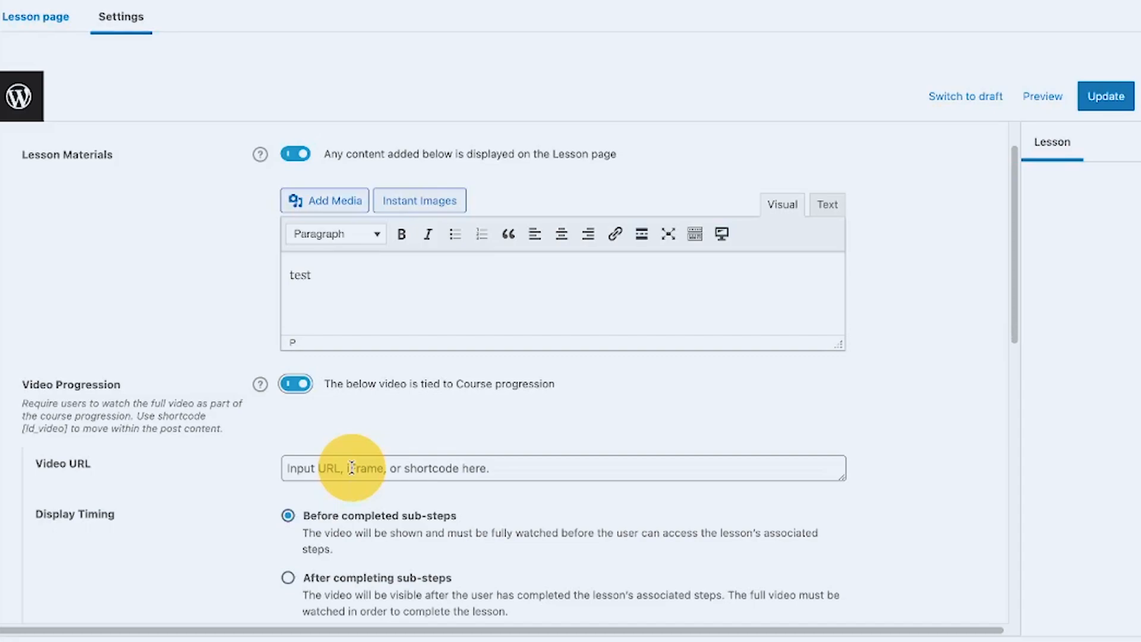
click(351, 468)
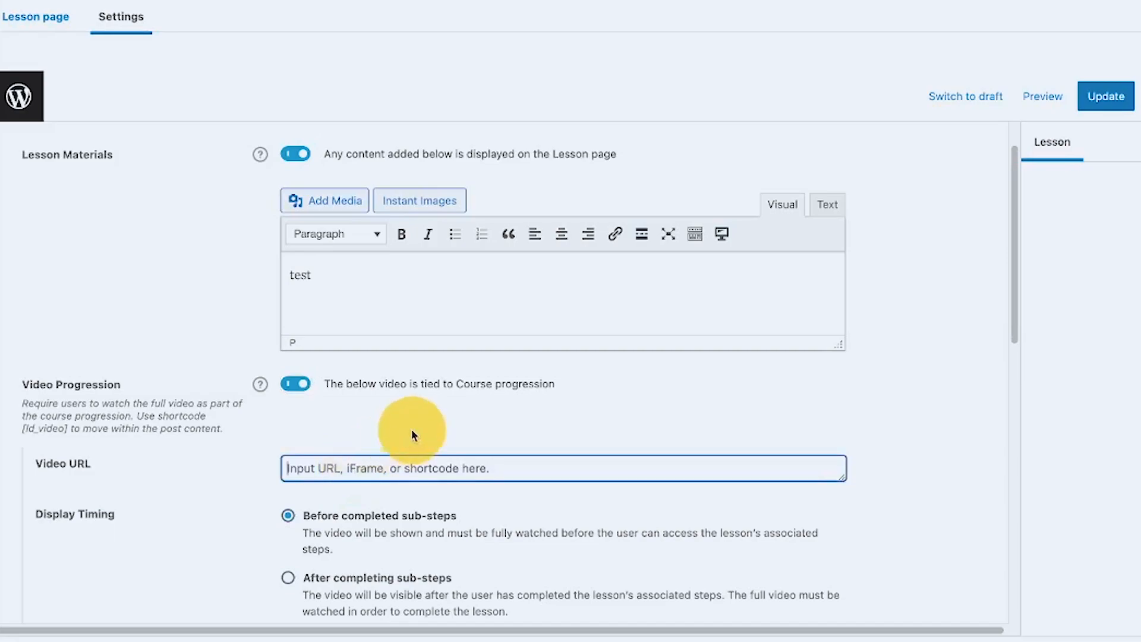
scroll(412, 429, down, 2)
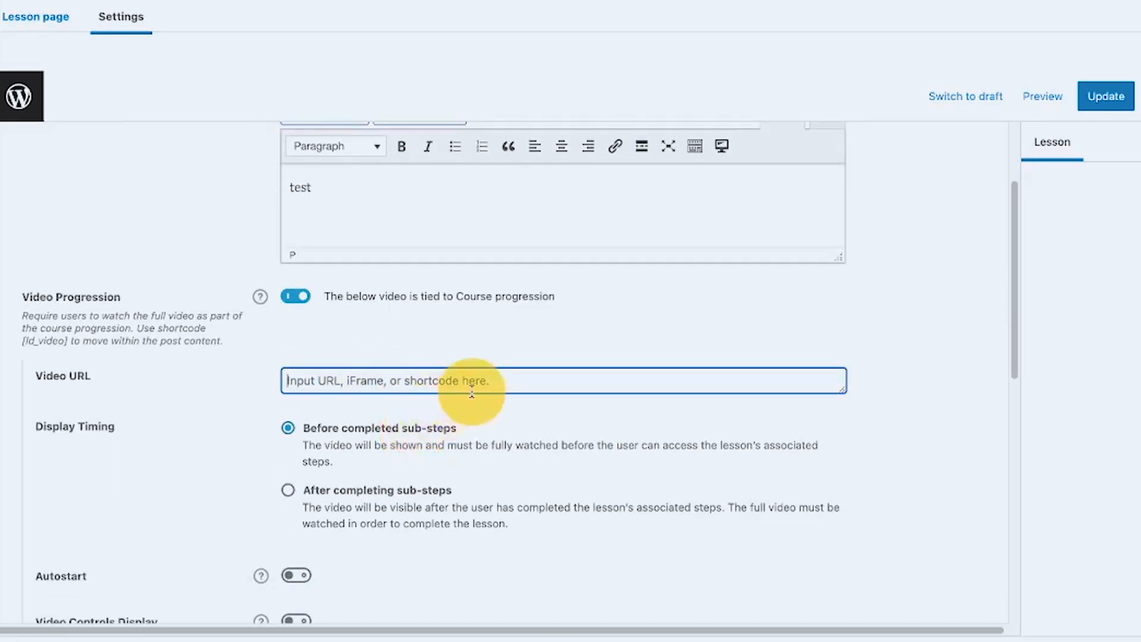
scroll(470, 403, down, 3)
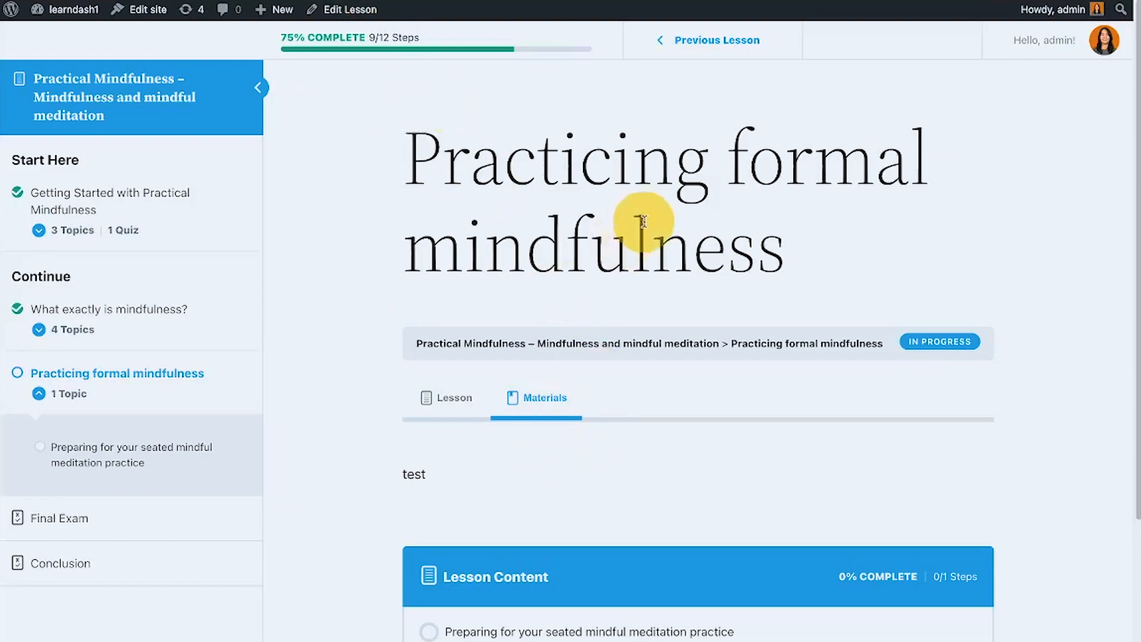
View the Lesson content section of the published Practicing formal mindfulness page.
scroll(665, 303, down, 1)
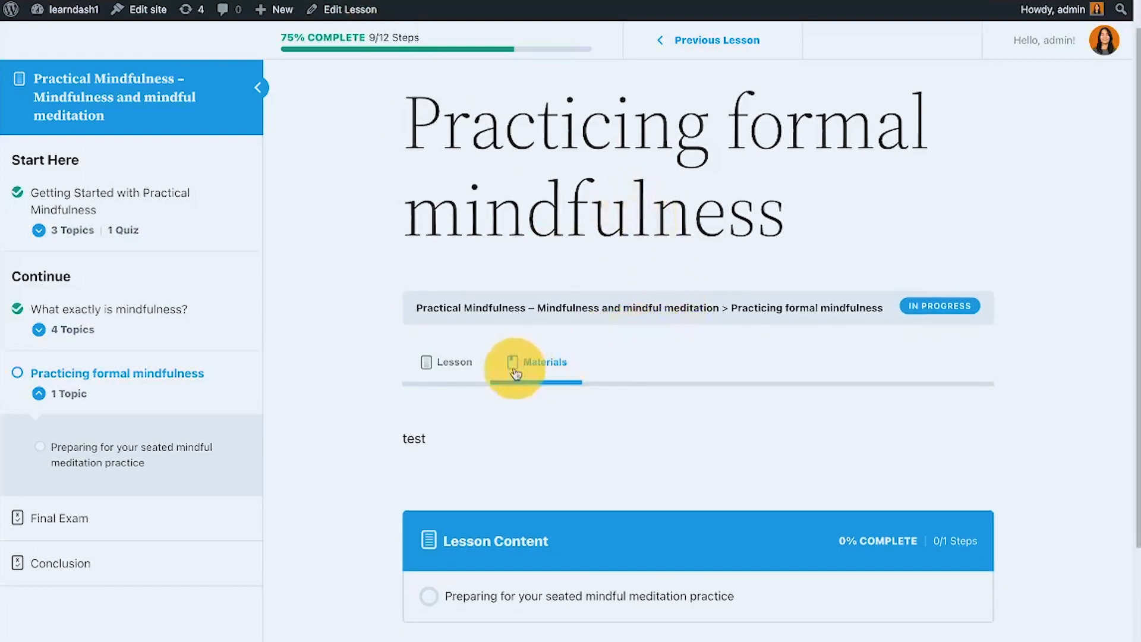
click(451, 364)
scroll(737, 433, down, 1)
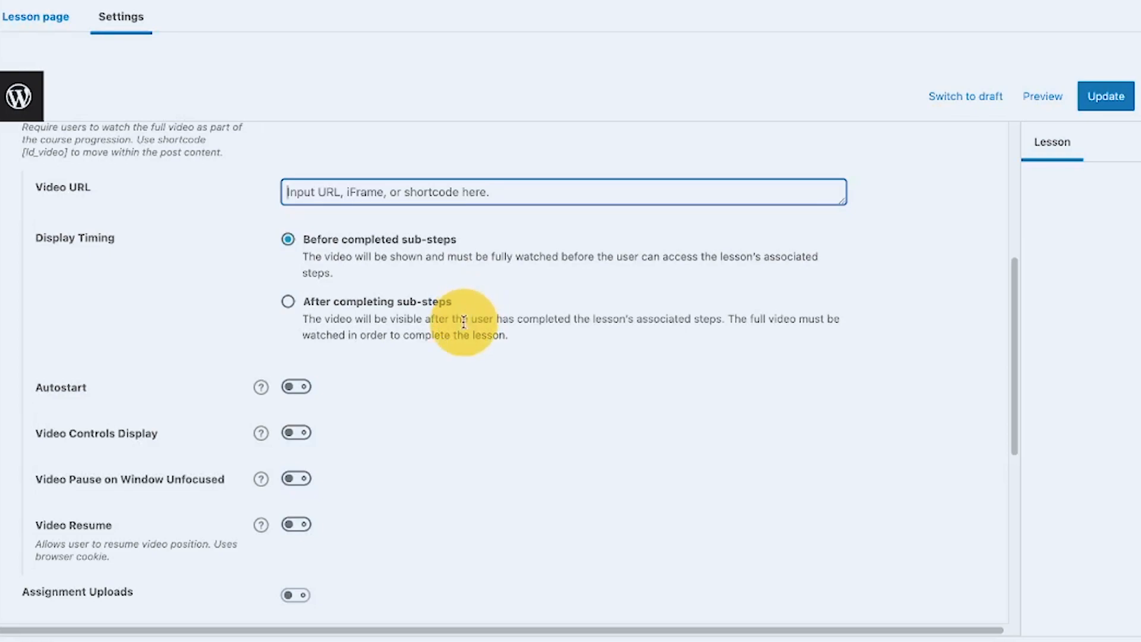
Review the display timing descriptions and set the video's Display Timing to After completing sub-steps.
scroll(452, 312, up, 1)
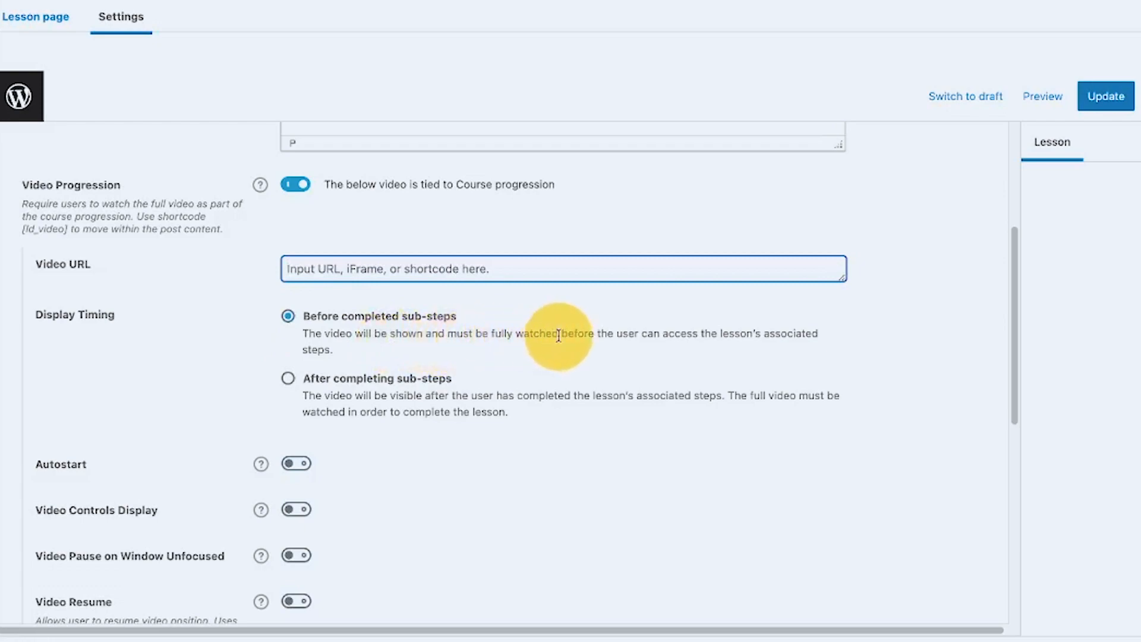
drag(598, 338, 748, 354)
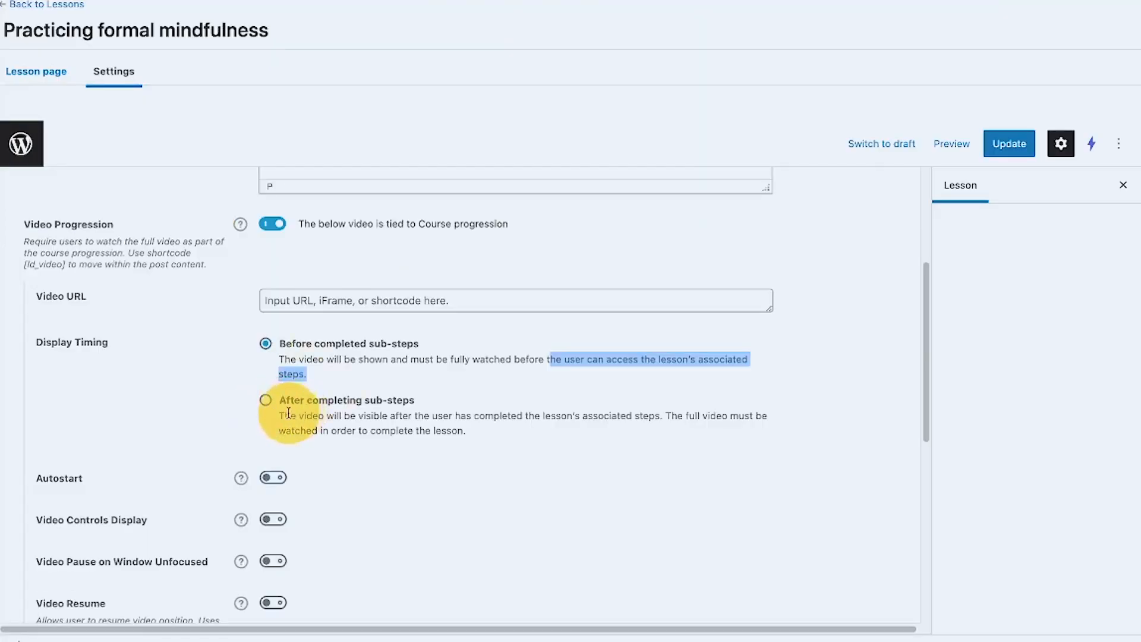
click(320, 411)
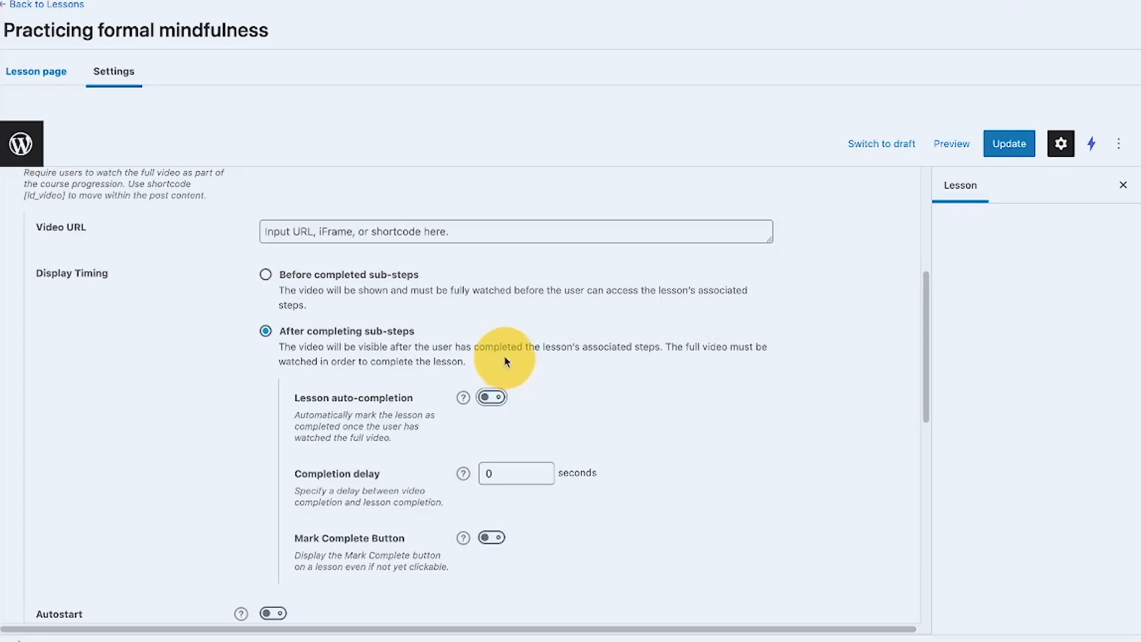
Check the published lesson's content section and enable Lesson auto-completion under After completing sub-steps.
scroll(506, 362, down, 1)
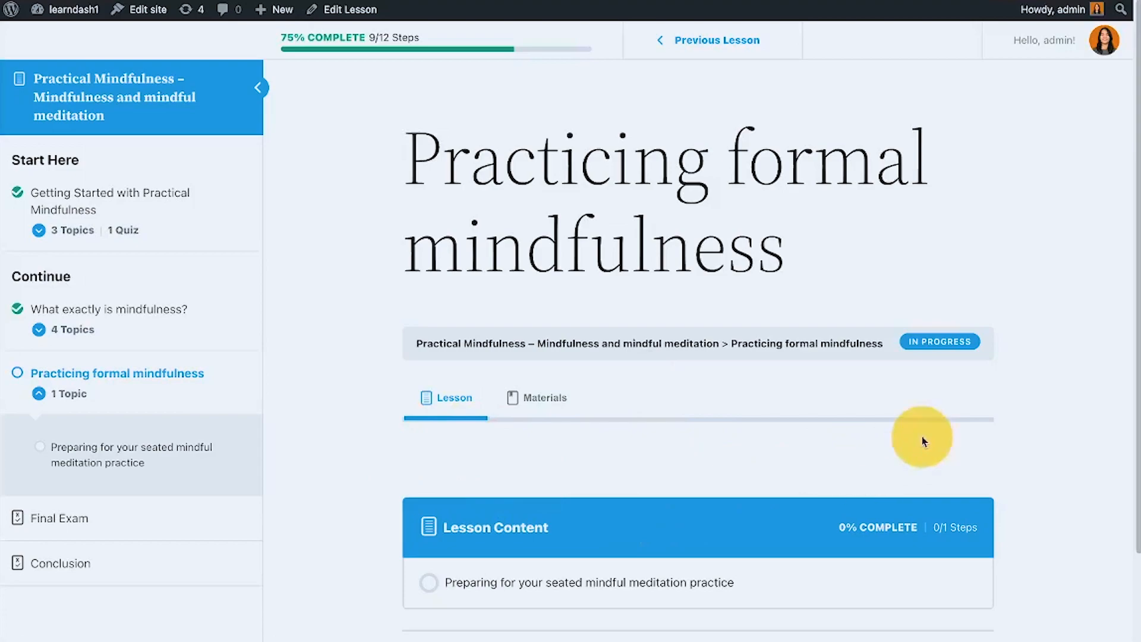
scroll(951, 458, down, 1)
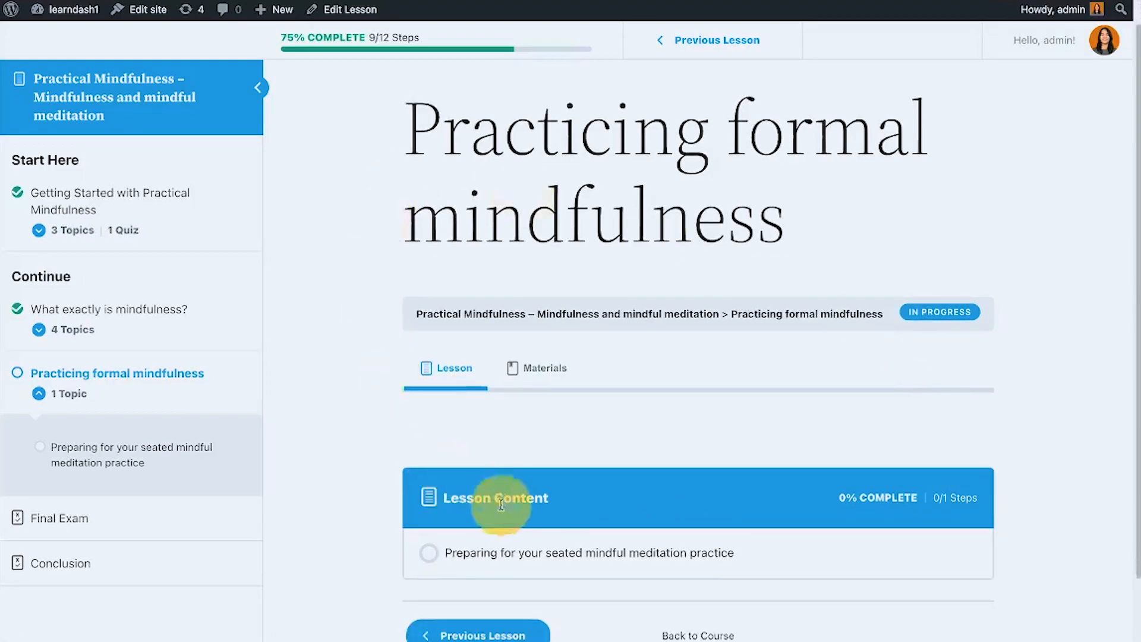
scroll(844, 412, down, 1)
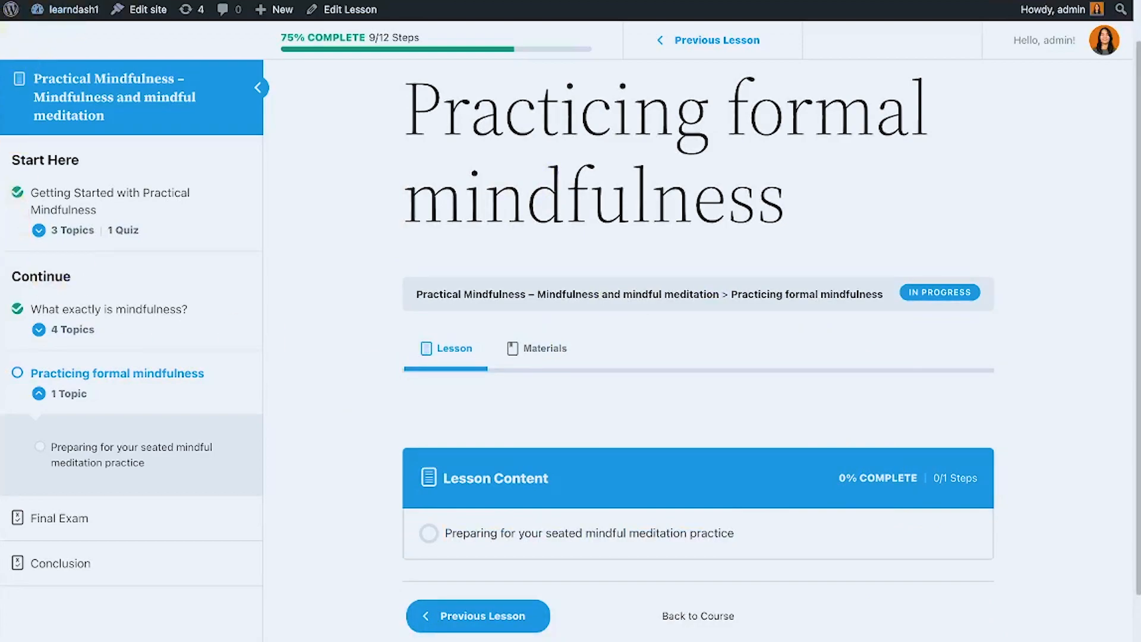
scroll(896, 438, down, 2)
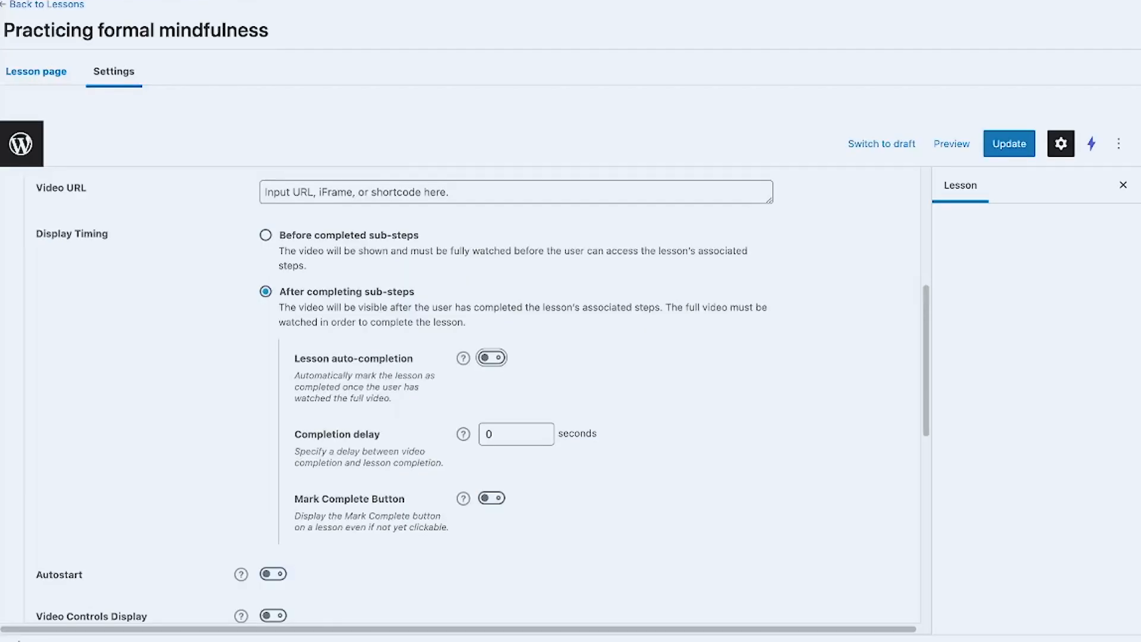
click(493, 357)
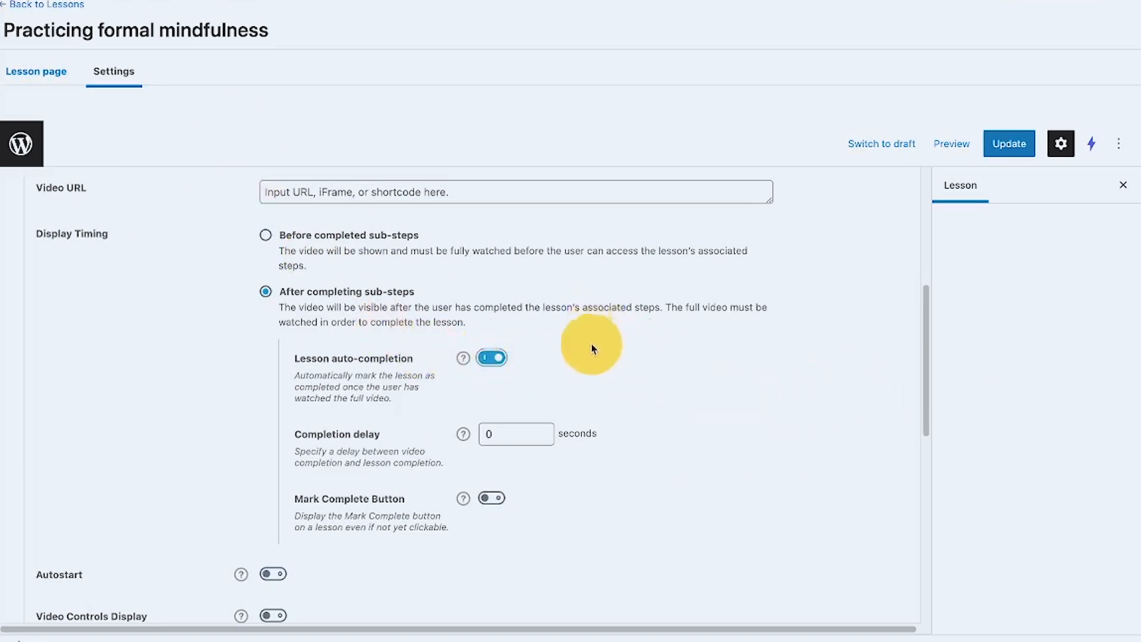
Check the help for the Completion delay setting under Lesson auto-completion.
scroll(570, 356, down, 1)
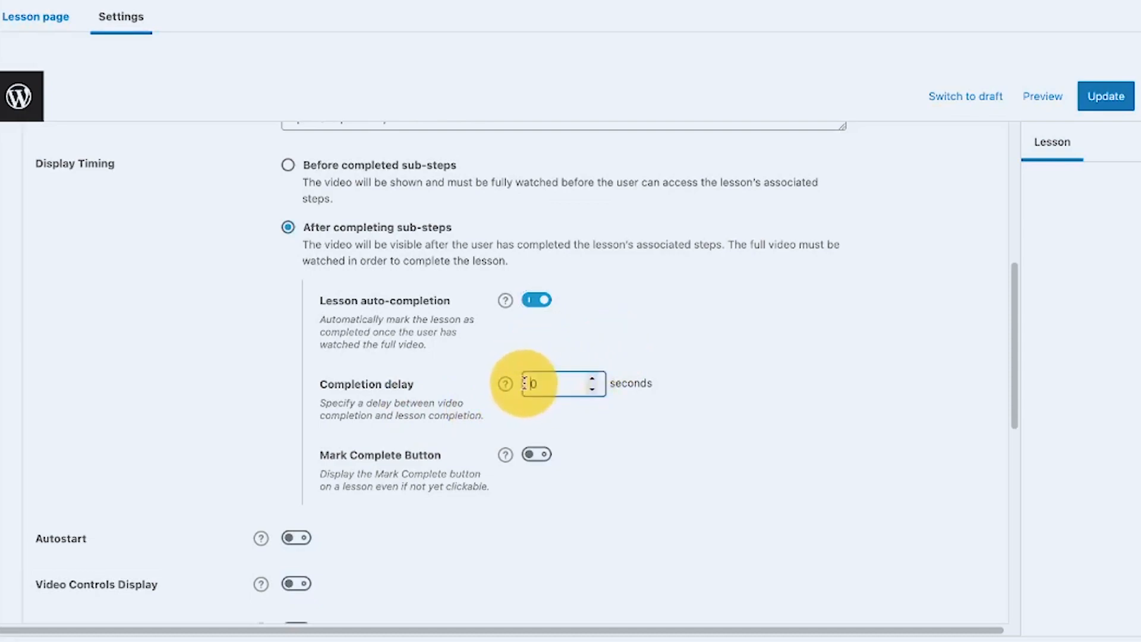
click(504, 387)
click(504, 386)
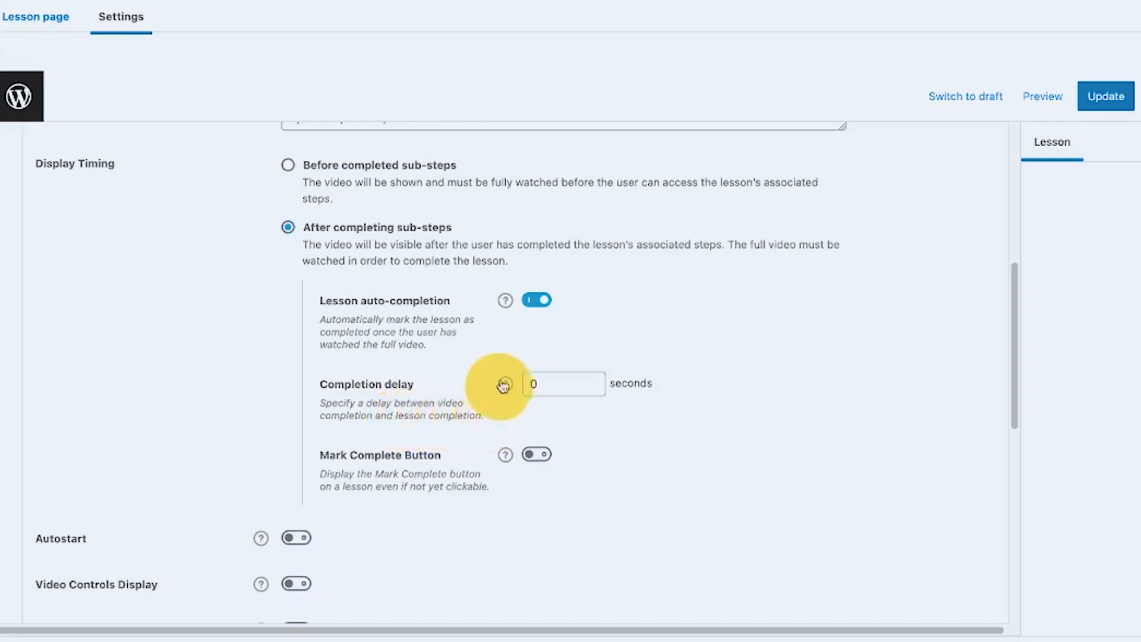
Enable the Mark Complete Button option for the After completing sub-steps display timing.
scroll(490, 495, down, 2)
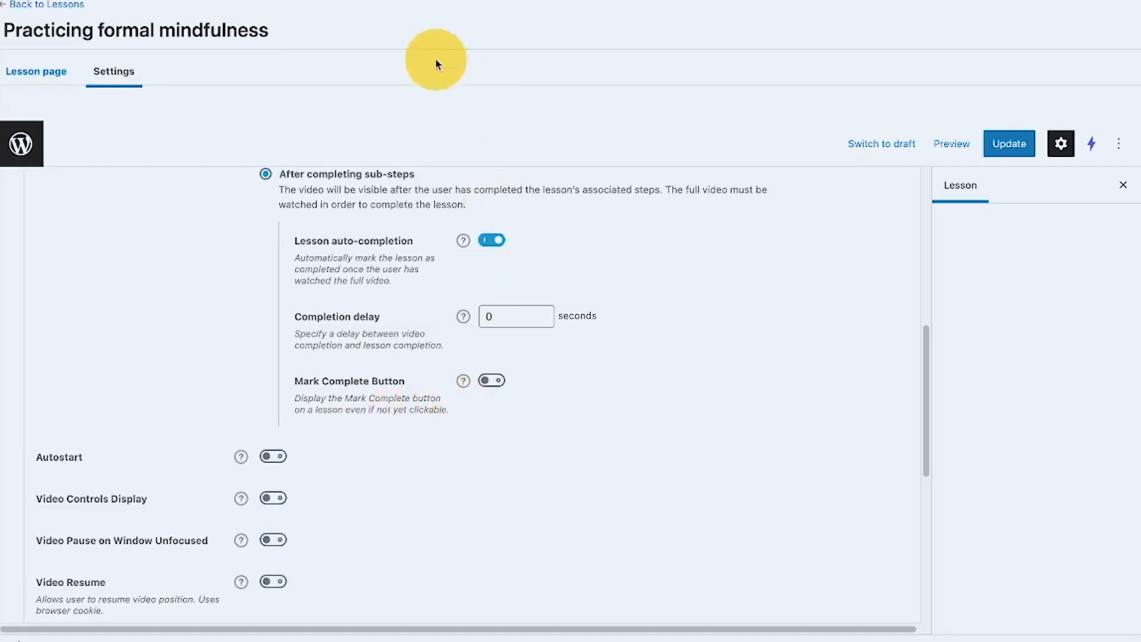
scroll(475, 265, up, 3)
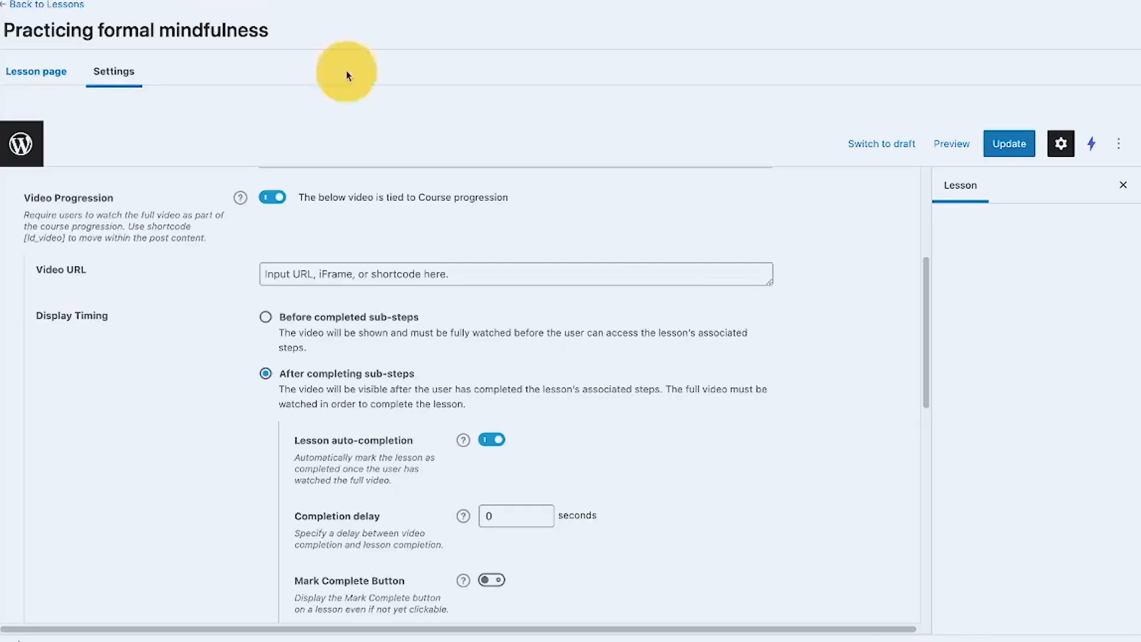
scroll(564, 208, down, 3)
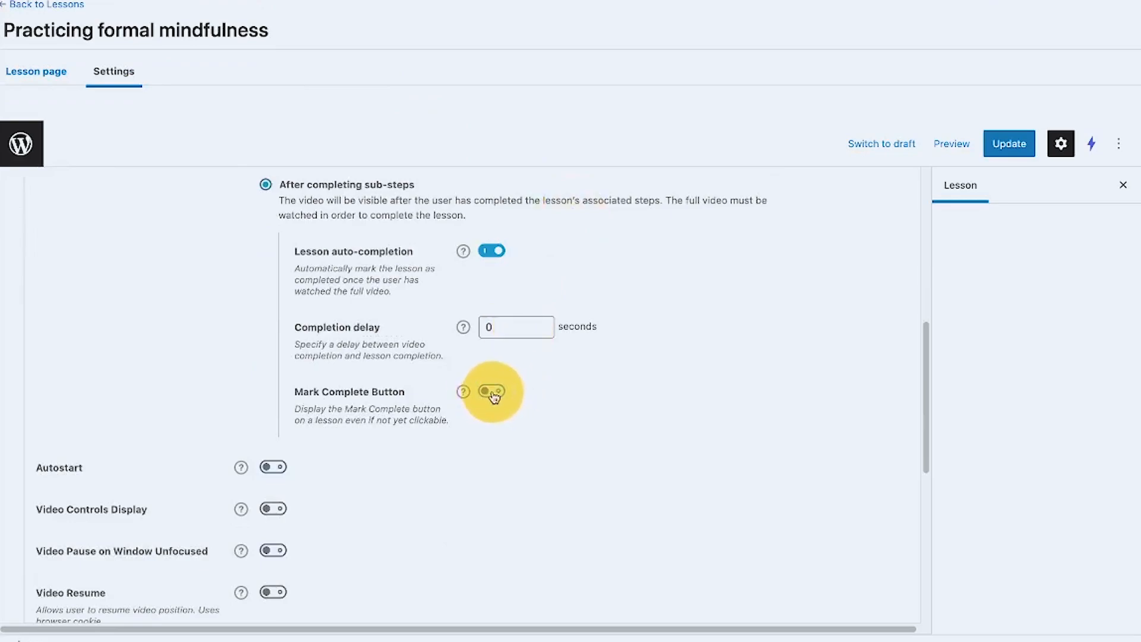
scroll(884, 272, up, 2)
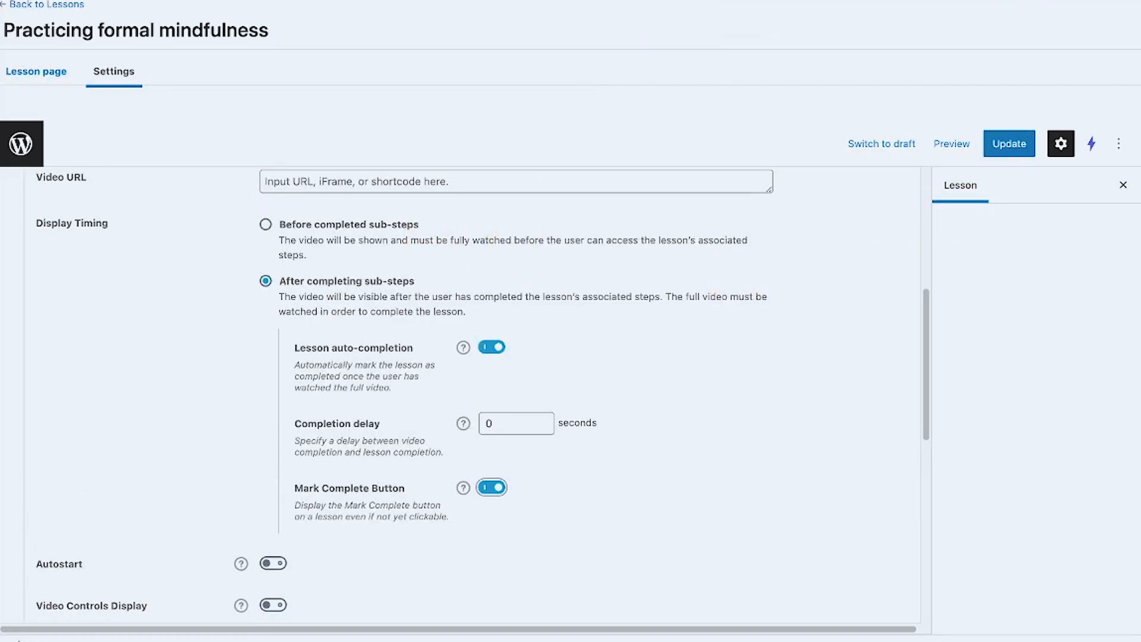
click(523, 181)
text(https://www.youtube.com/watch?v=qWeA9t5e9V8)
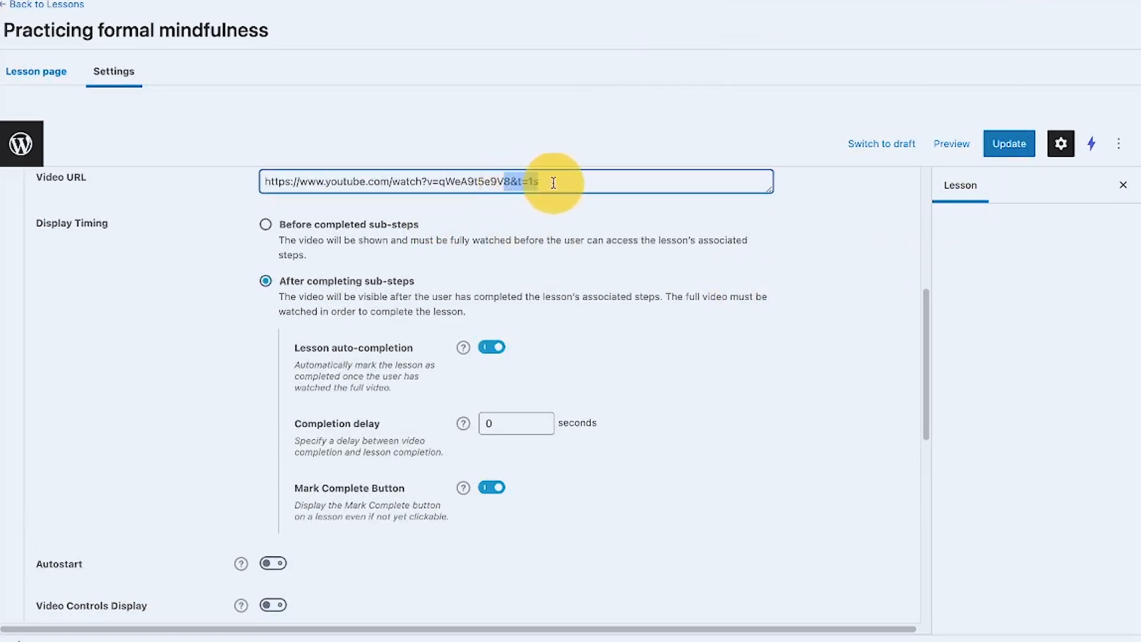
click(998, 146)
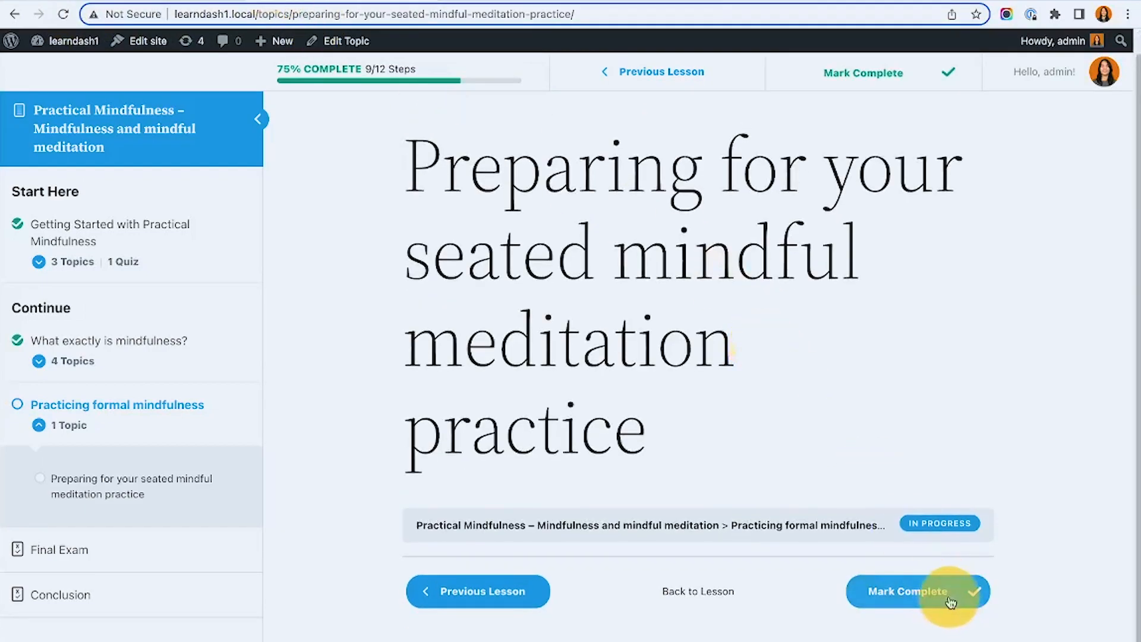
Mark the Preparing for your seated mindful meditation practice topic complete and view the video on its parent lesson page.
click(984, 576)
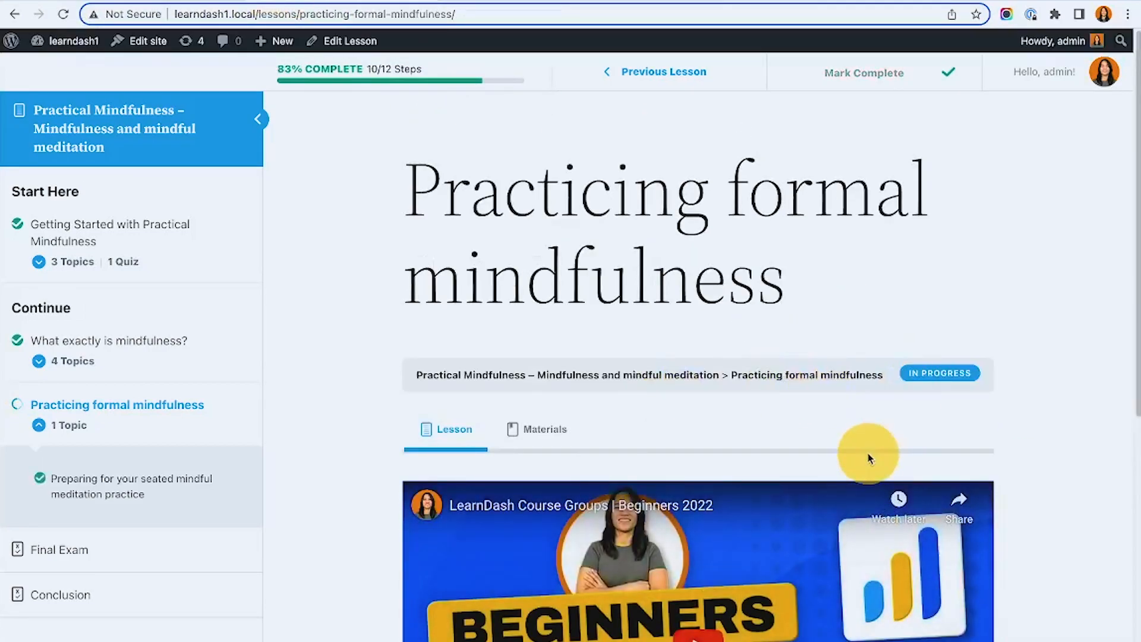
scroll(867, 458, down, 5)
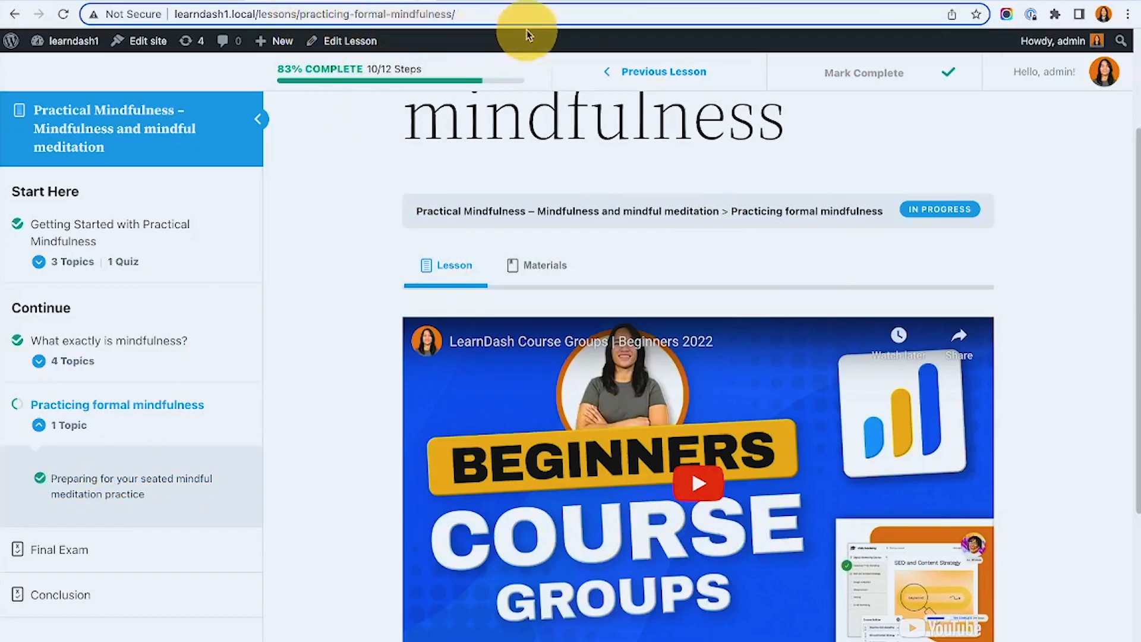
scroll(469, 231, down, 2)
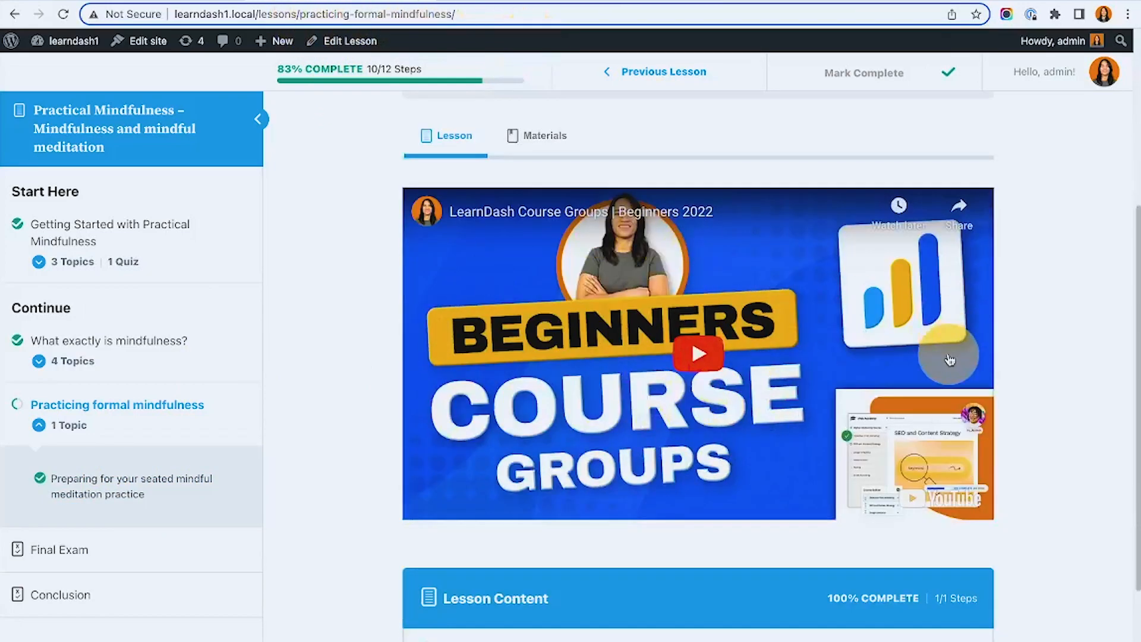
scroll(949, 360, down, 2)
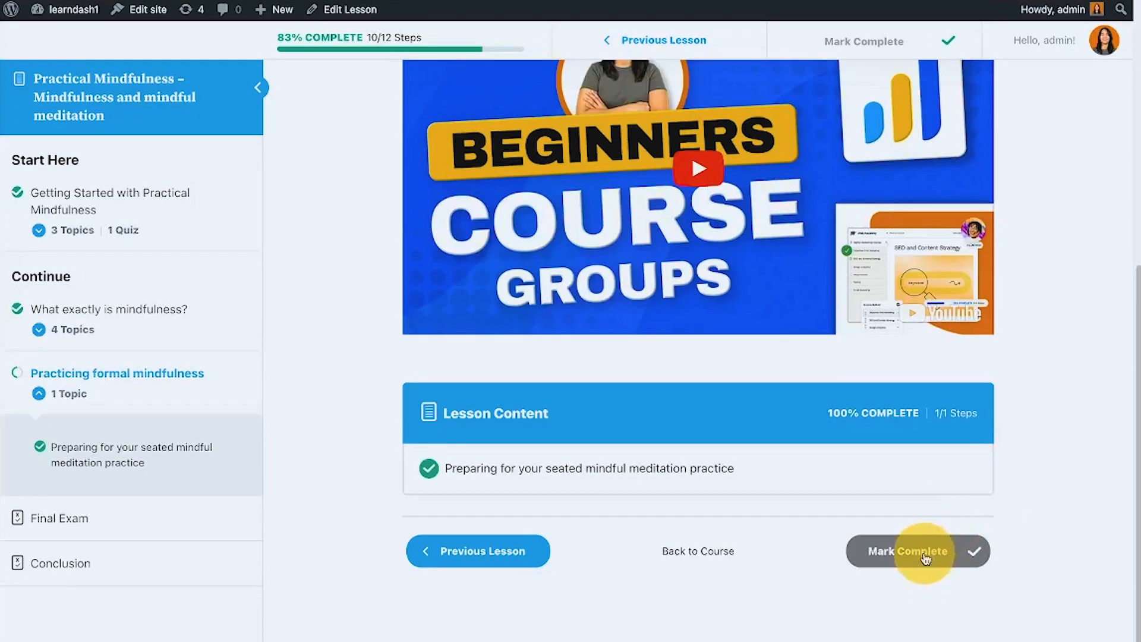
Examine the video and Lesson Content section on the published lesson, and try marking the lesson complete.
scroll(1074, 280, up, 3)
scroll(1074, 278, down, 3)
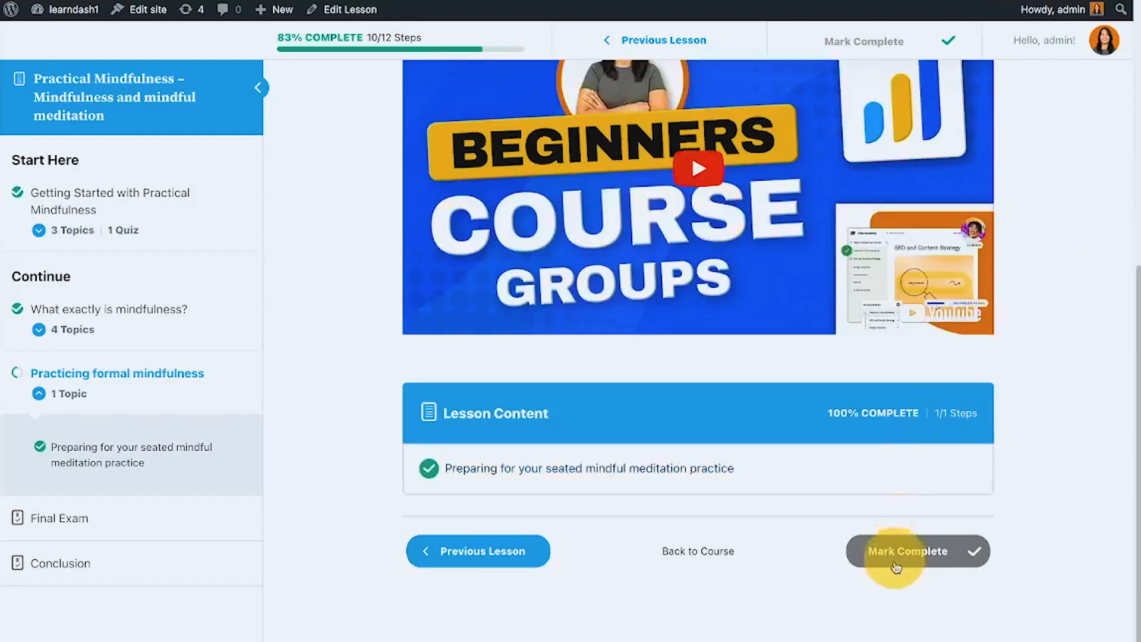
scroll(1008, 466, up, 5)
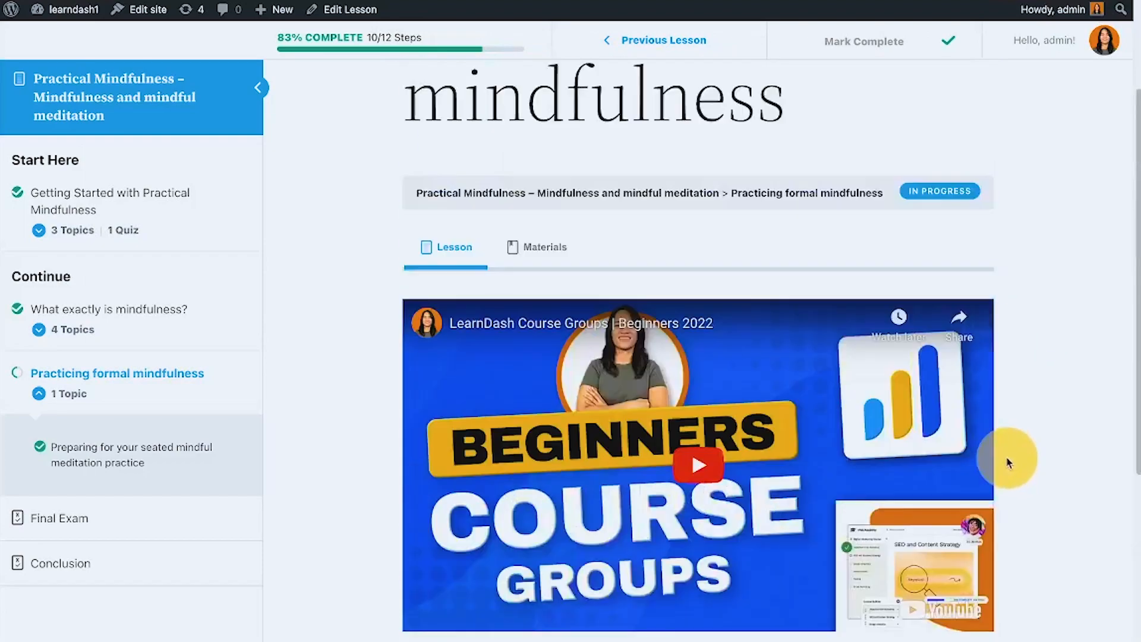
scroll(1008, 462, down, 3)
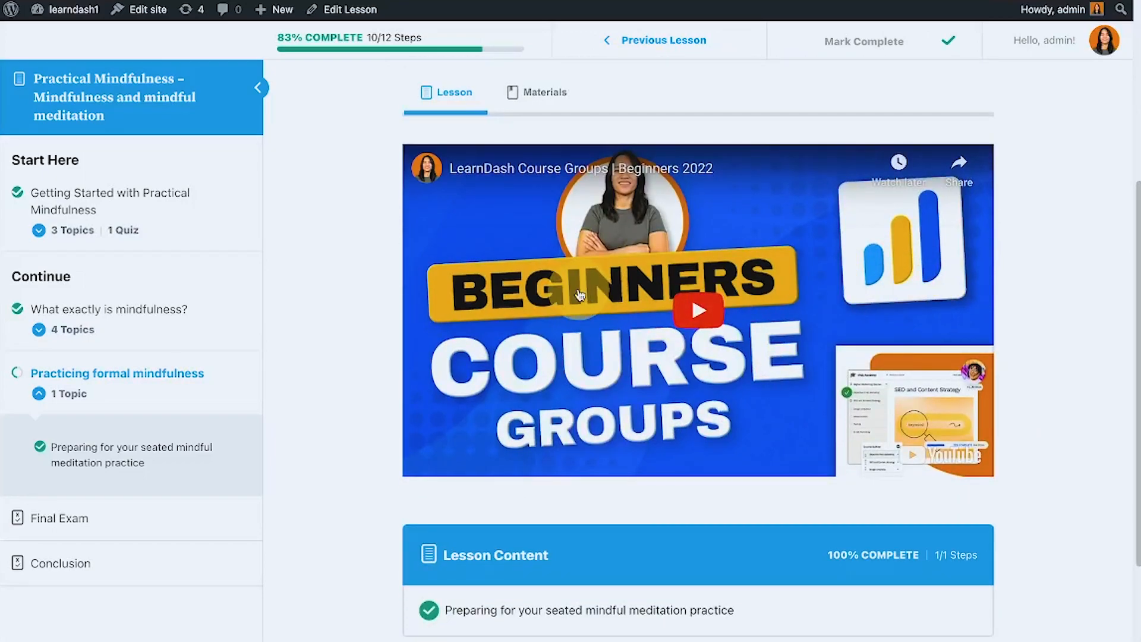
scroll(993, 225, down, 1)
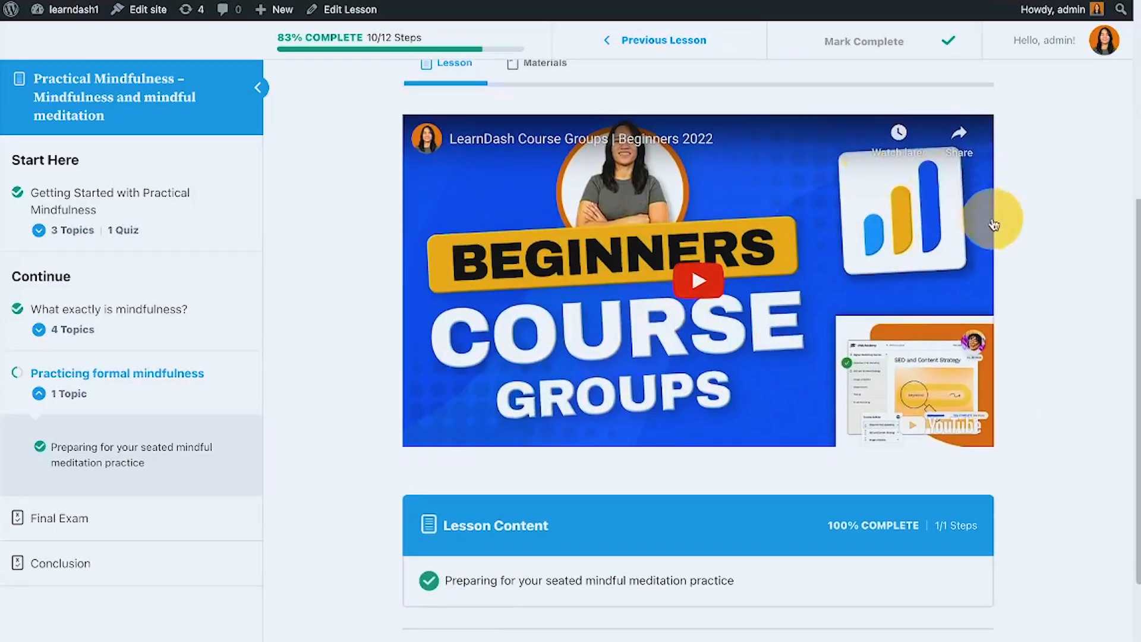
scroll(711, 288, down, 2)
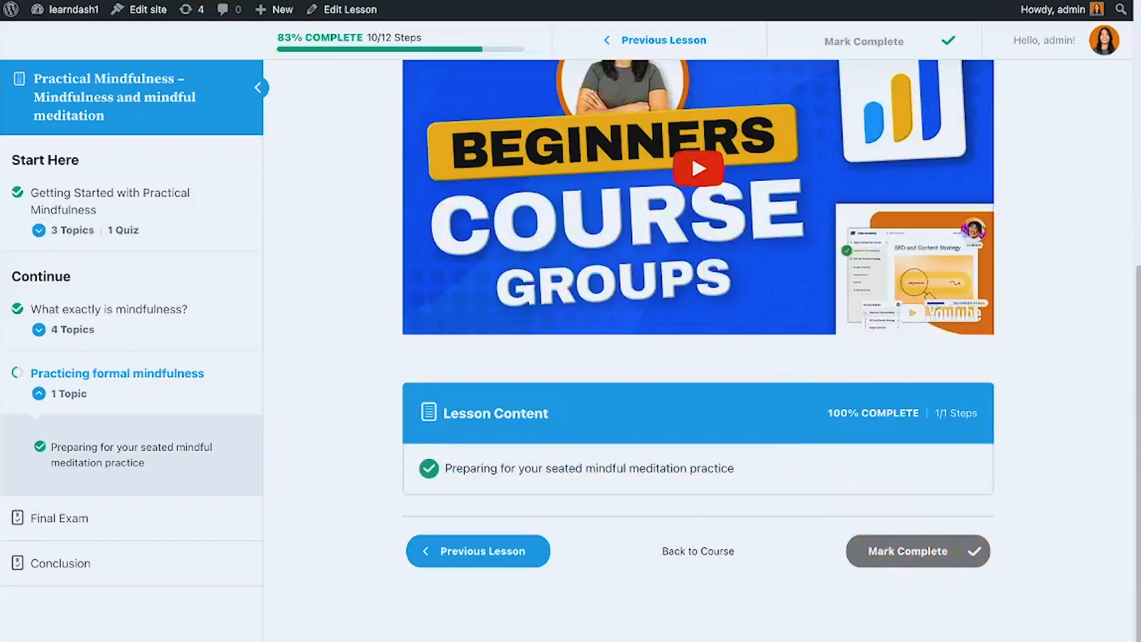
click(888, 553)
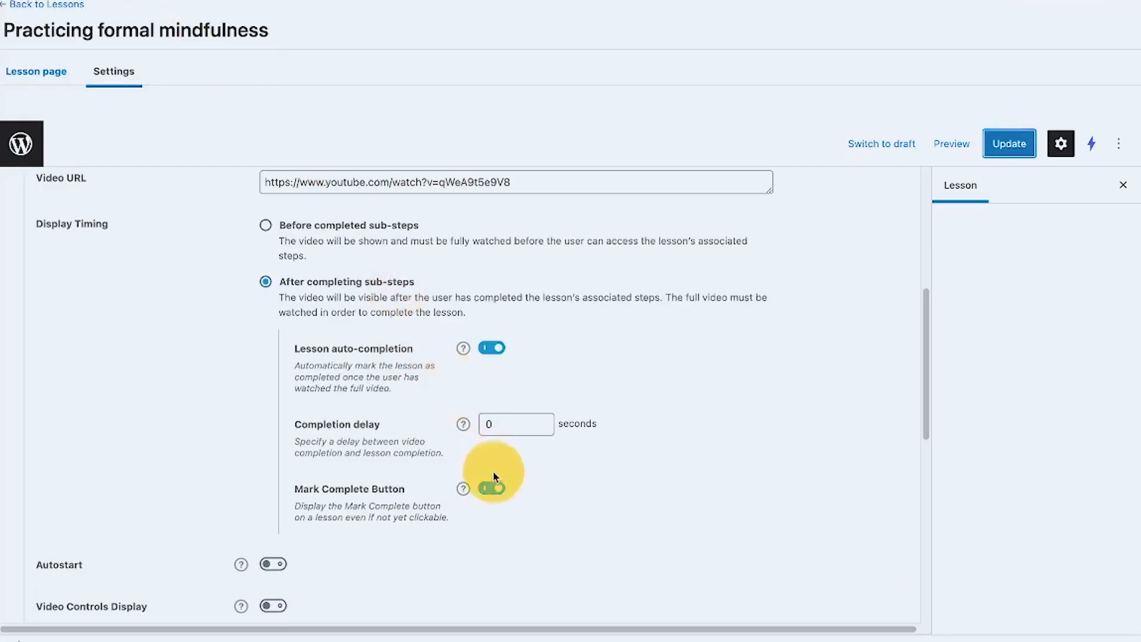
Turn off the Mark Complete Button option and enable Autostart for the lesson video.
click(493, 488)
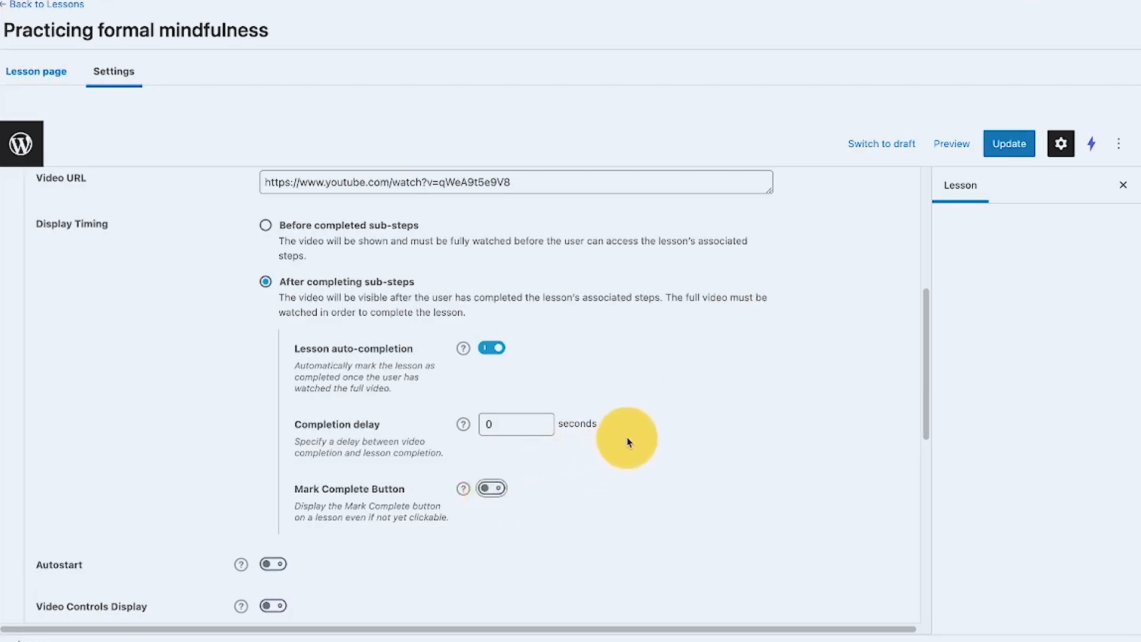
scroll(623, 443, down, 1)
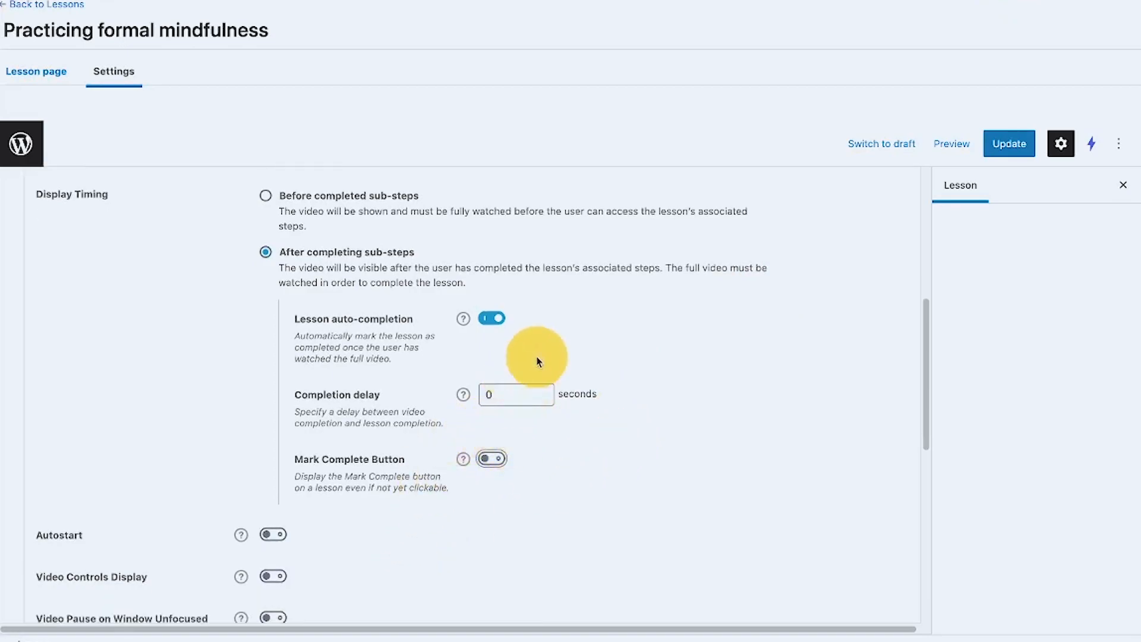
scroll(515, 374, down, 3)
scroll(516, 371, up, 1)
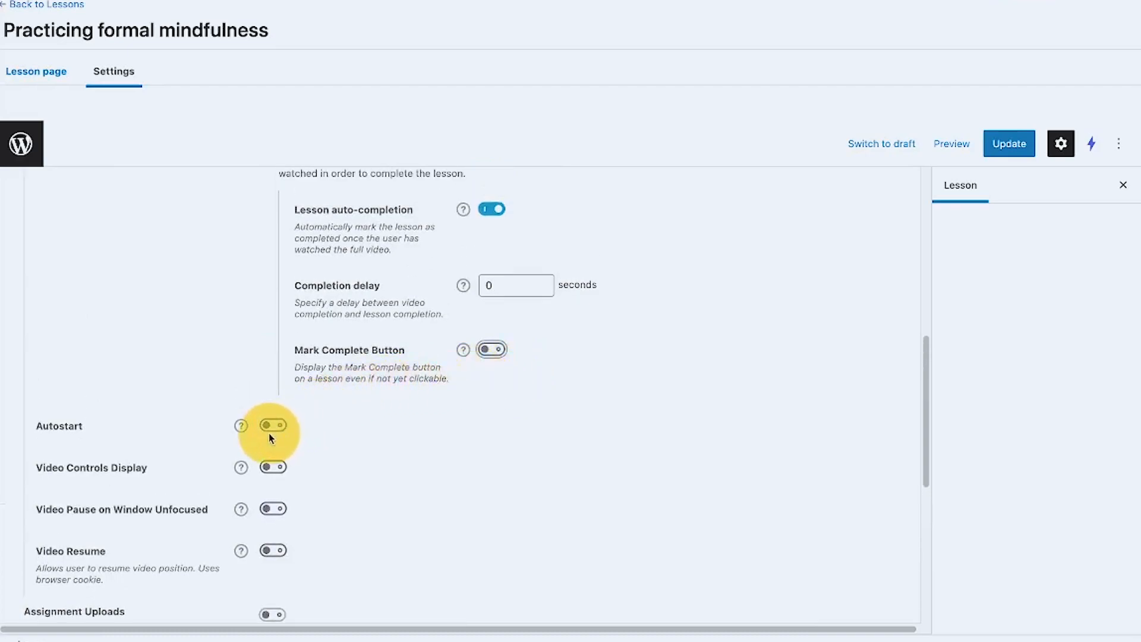
click(241, 426)
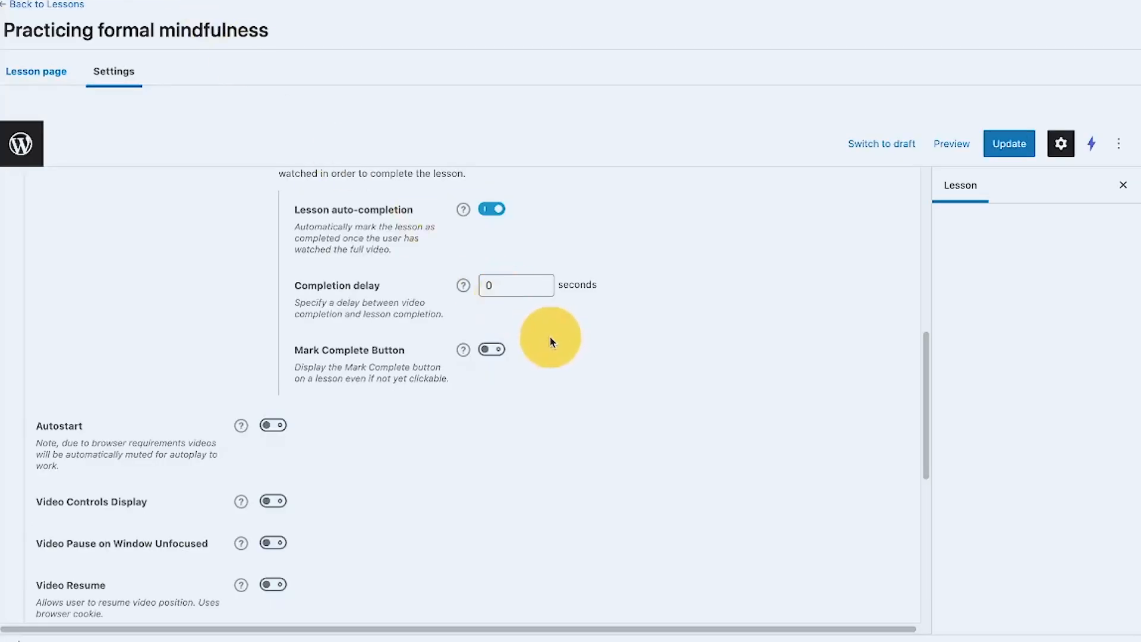
scroll(550, 337, down, 3)
click(274, 279)
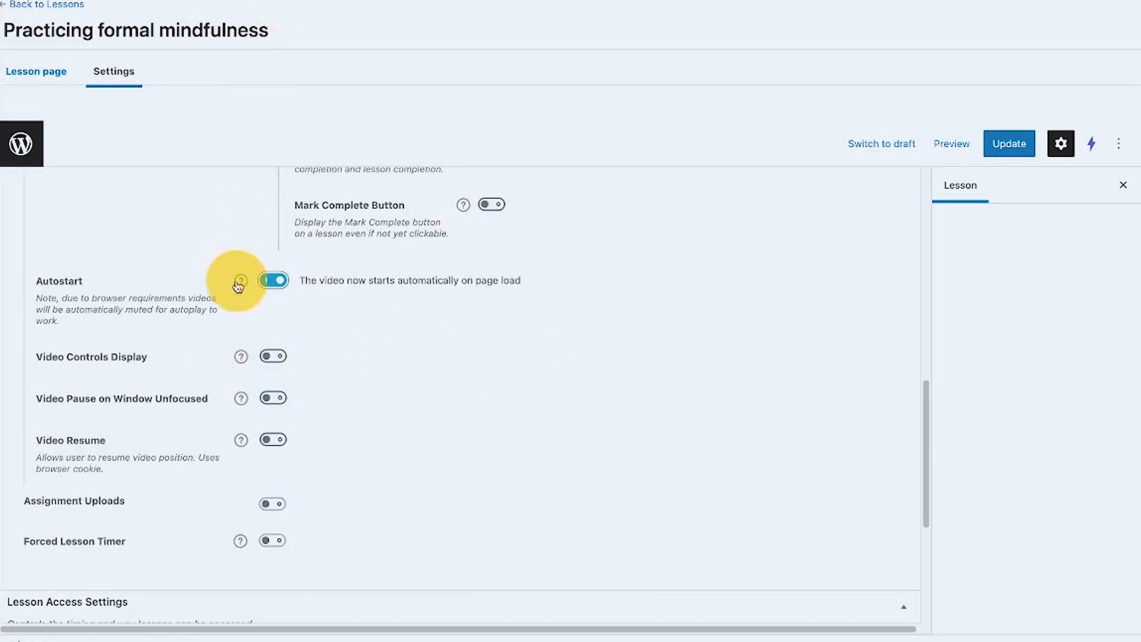
Try out the Video Controls Display and Video Pause on Window Unfocused options, and switch both back off.
click(273, 355)
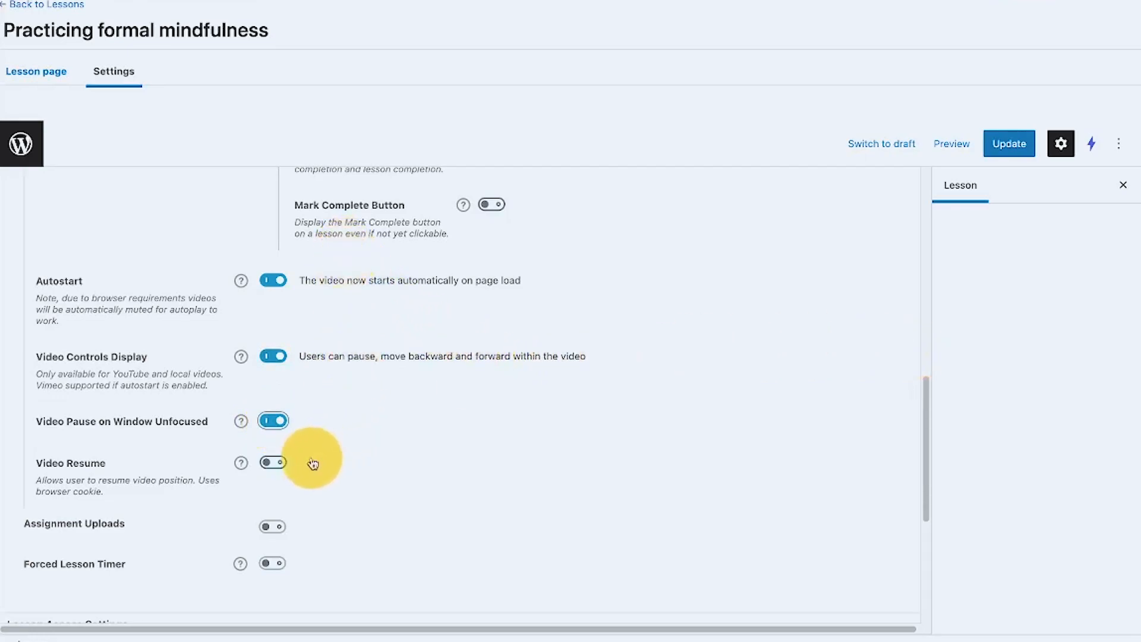
click(273, 463)
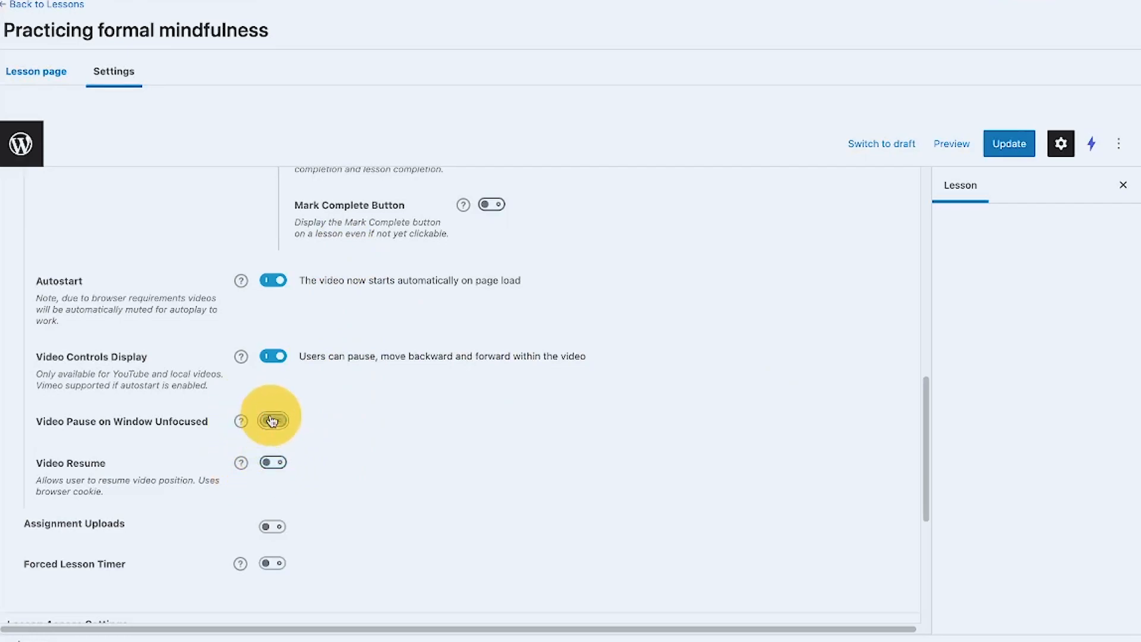
click(272, 421)
click(272, 355)
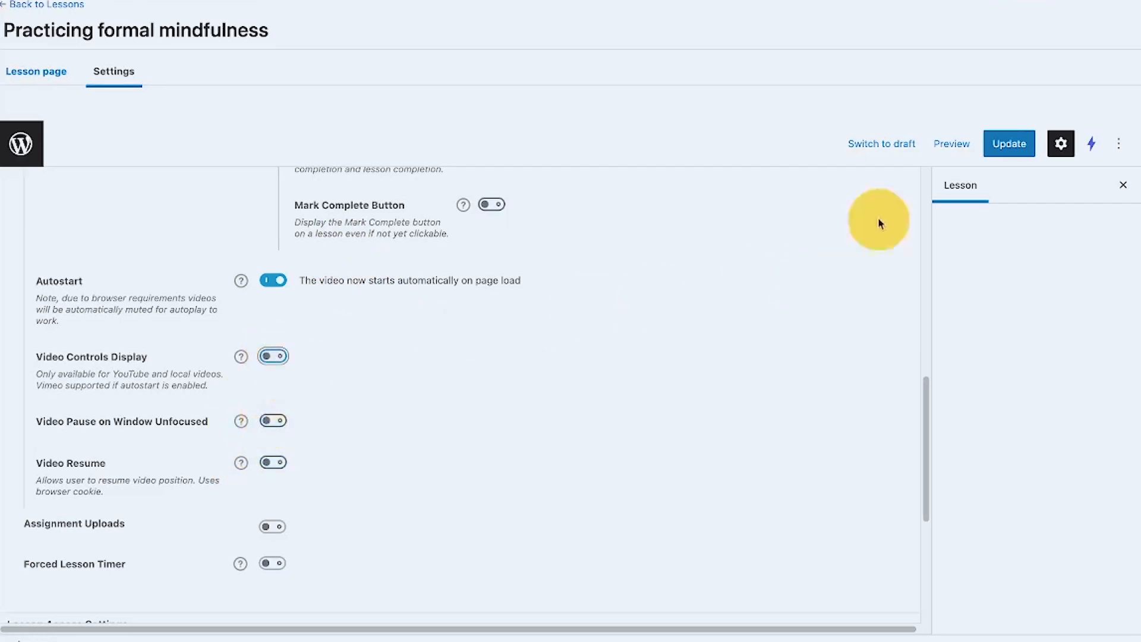
Update the lesson and reload the published Practicing formal mindfulness page.
click(1026, 148)
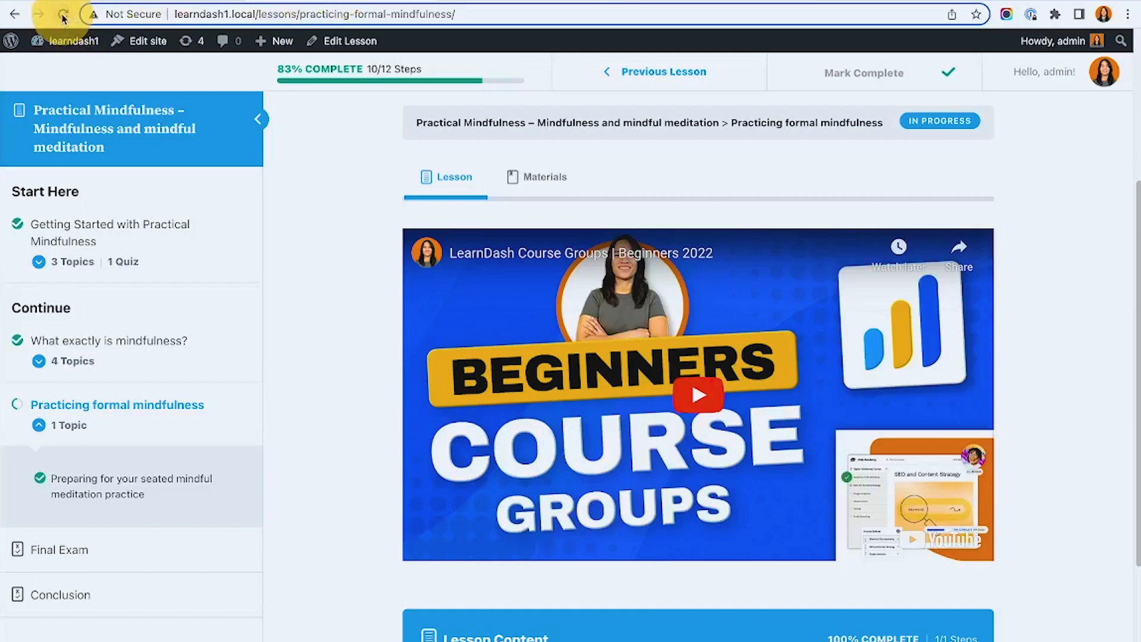
click(63, 15)
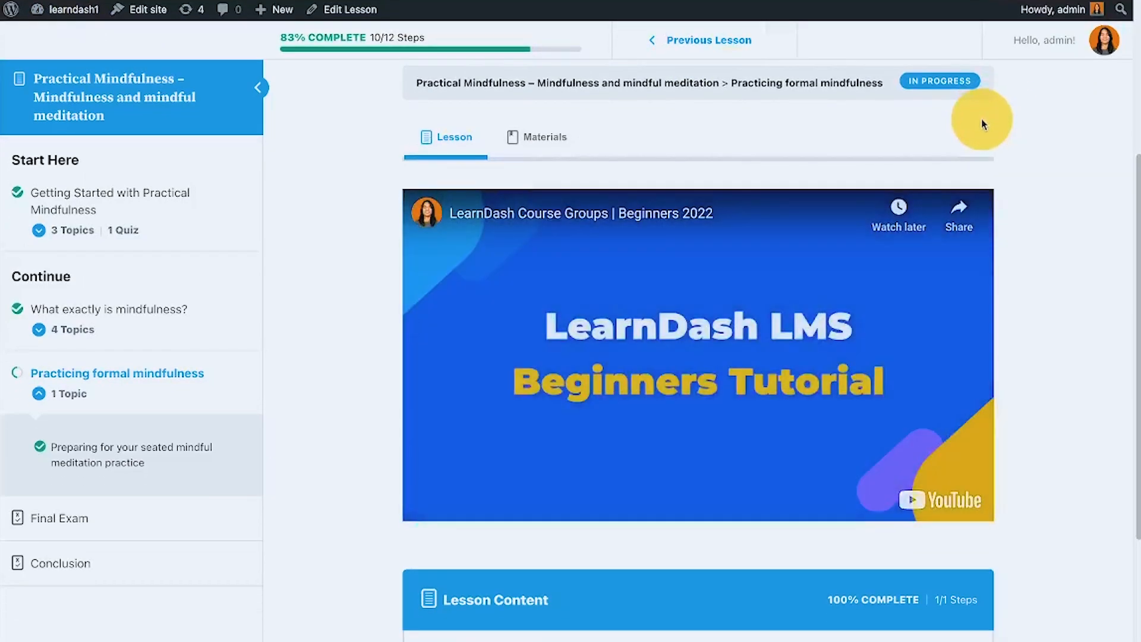
Try to control the playback of the autostarting video on the published lesson page.
click(748, 334)
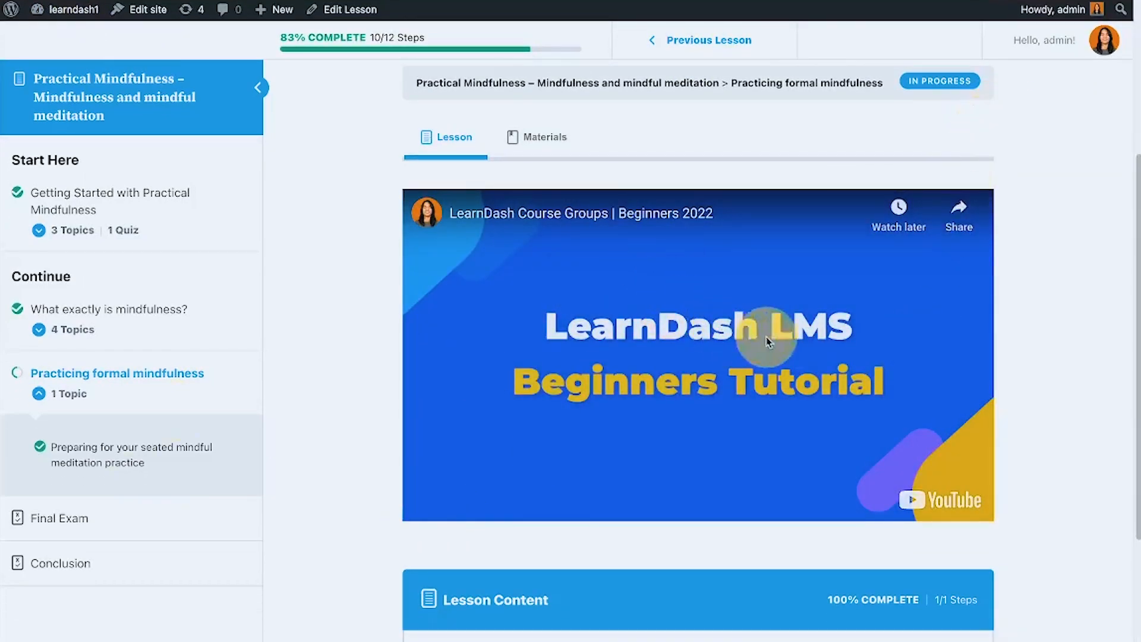
click(667, 351)
click(960, 407)
click(752, 359)
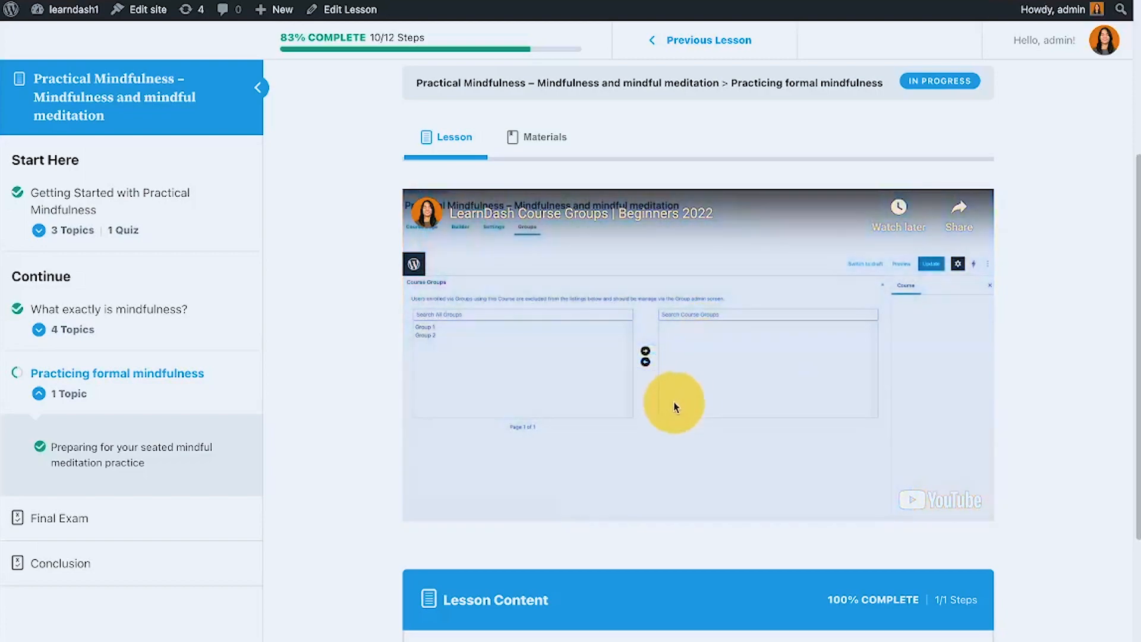
Check the playback options in the context menu of the autostarting lesson video.
right_click(669, 332)
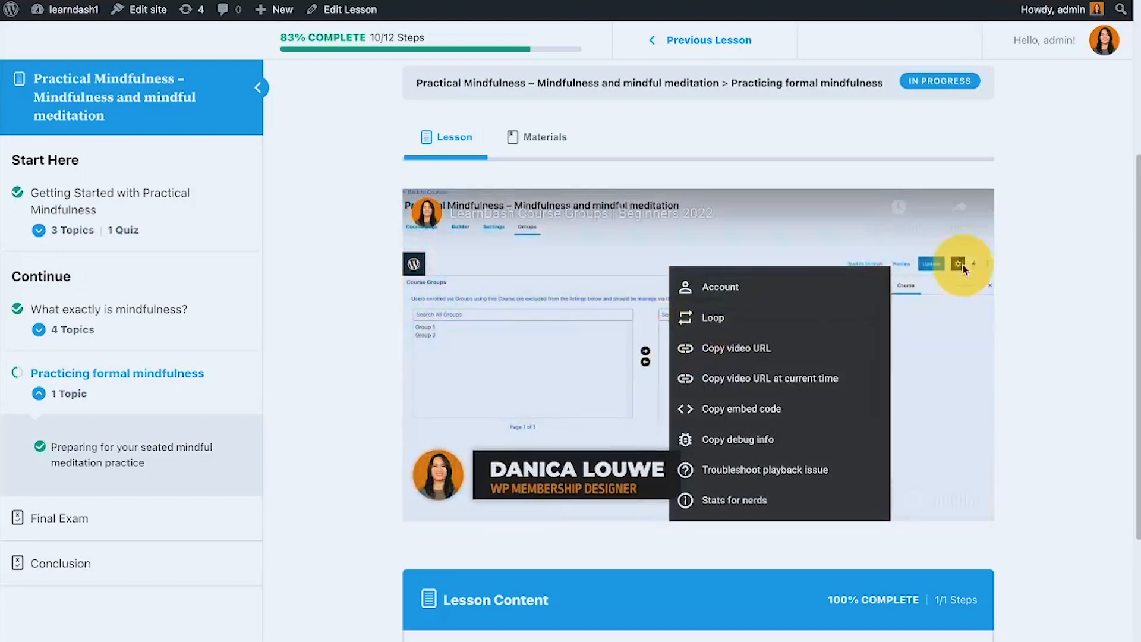
click(1090, 242)
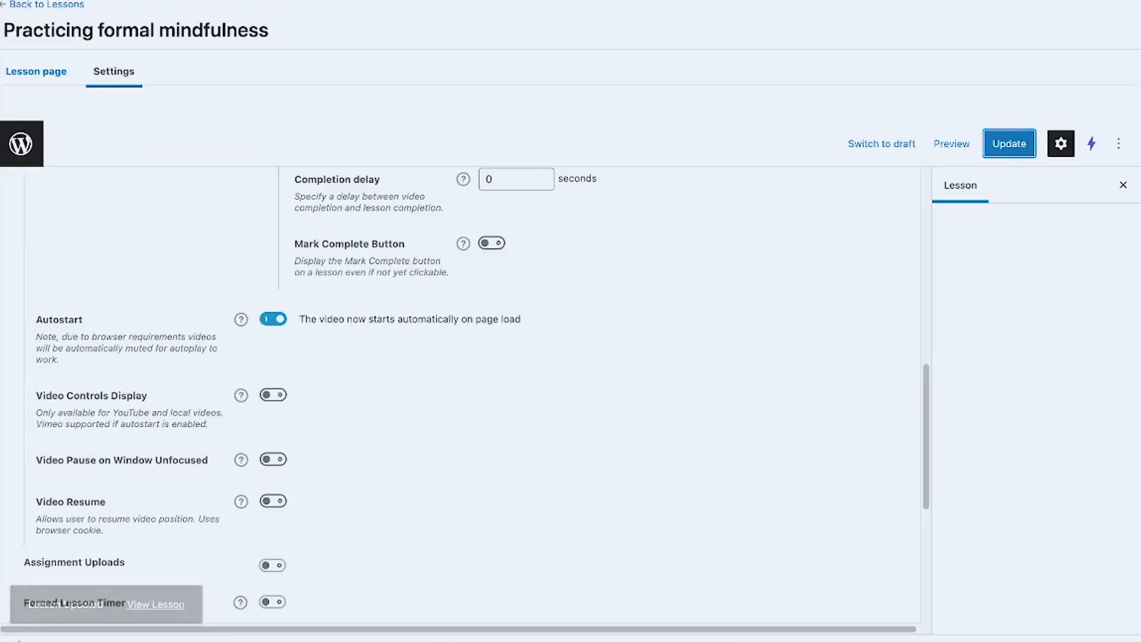
Enable Video Controls Display, update the lesson, and try the sound control on the reloaded published lesson page.
click(274, 395)
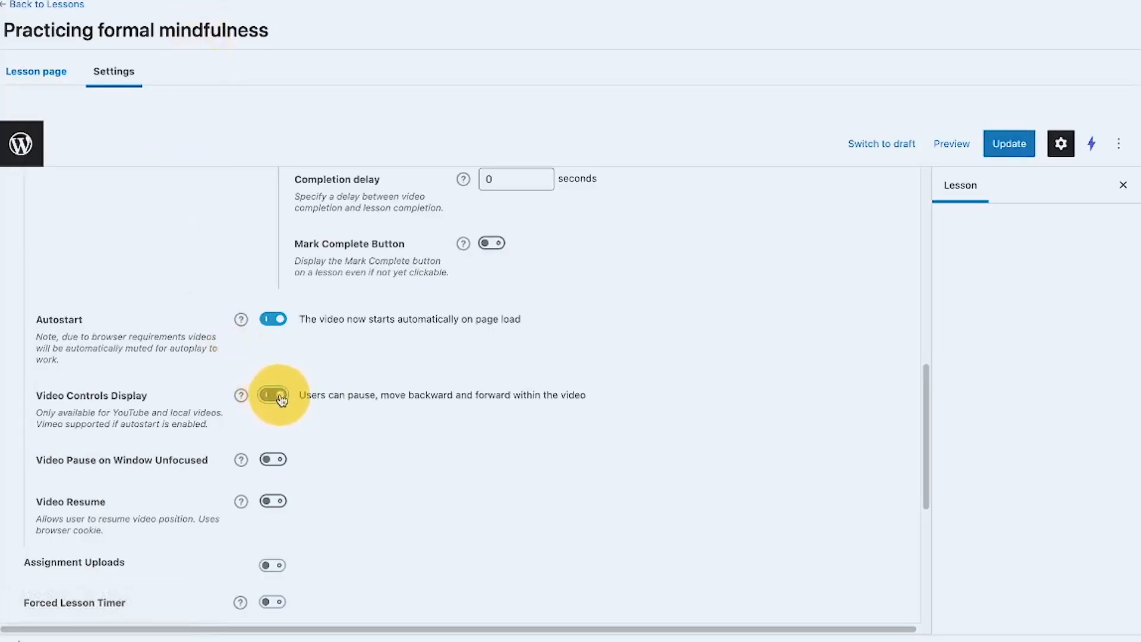
click(1010, 148)
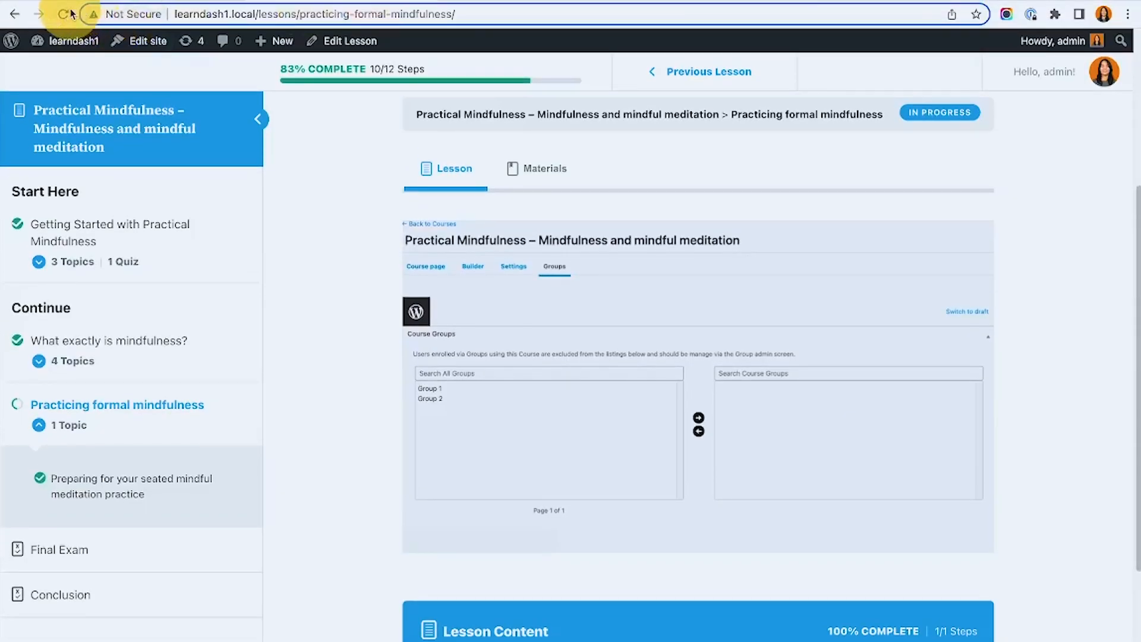
click(63, 14)
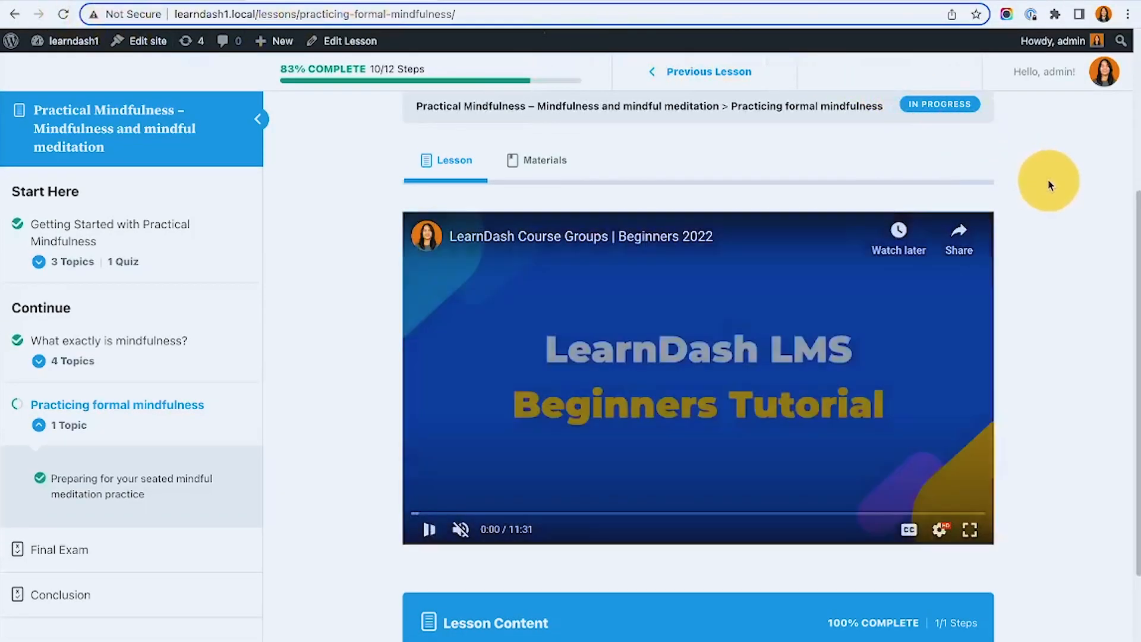
click(463, 542)
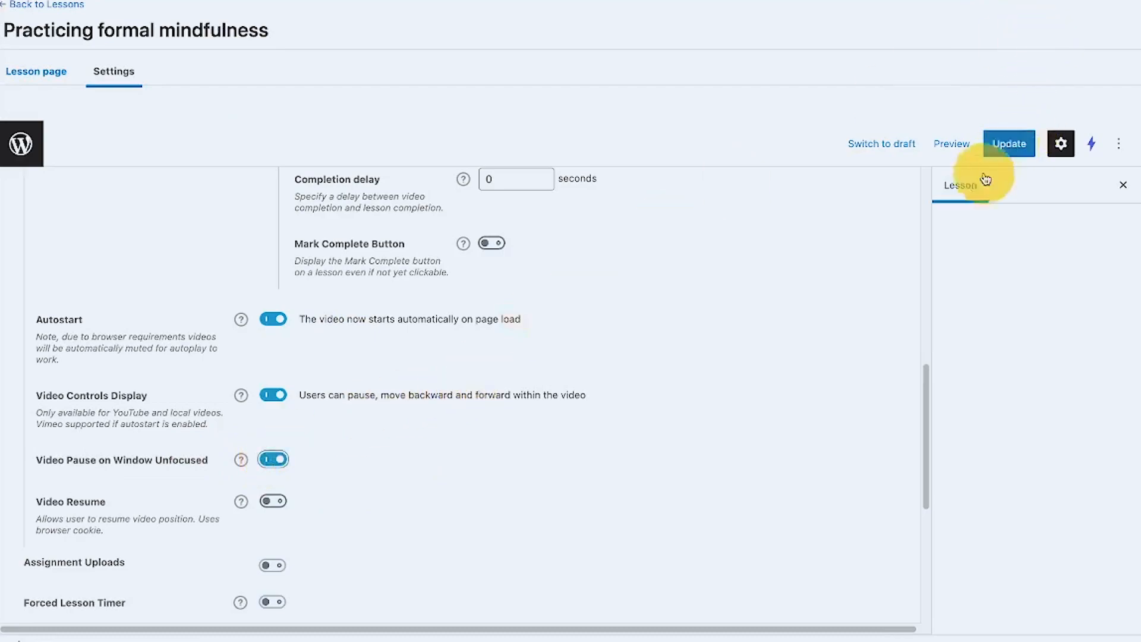
Enable Video Pause on Window Unfocused, update the lesson, and test the video's playback on the published page.
click(1009, 143)
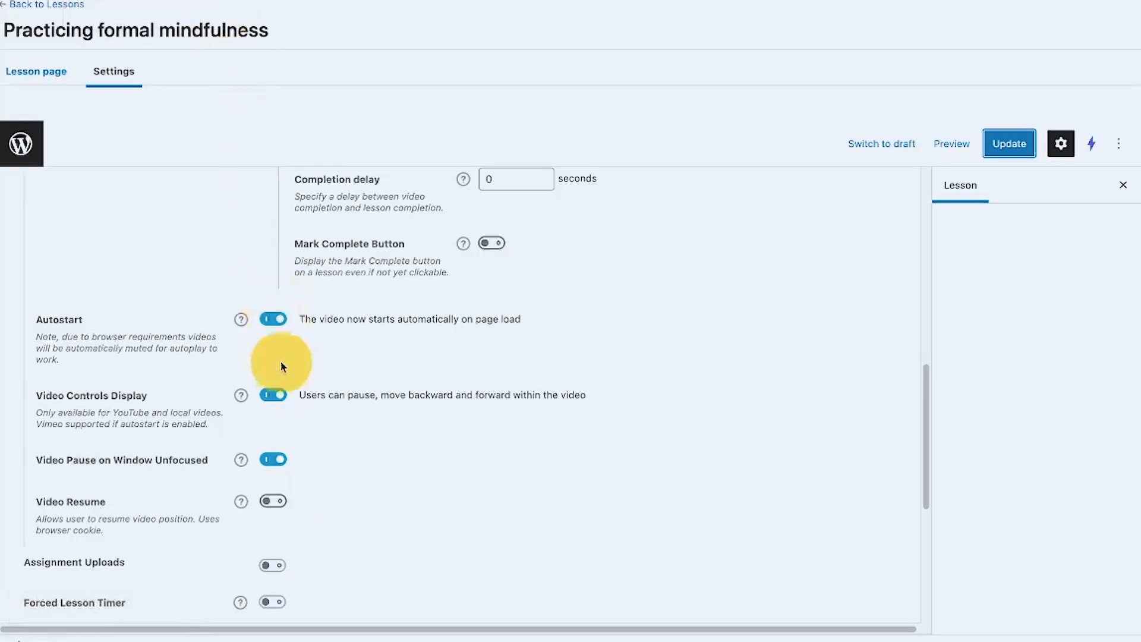
click(273, 458)
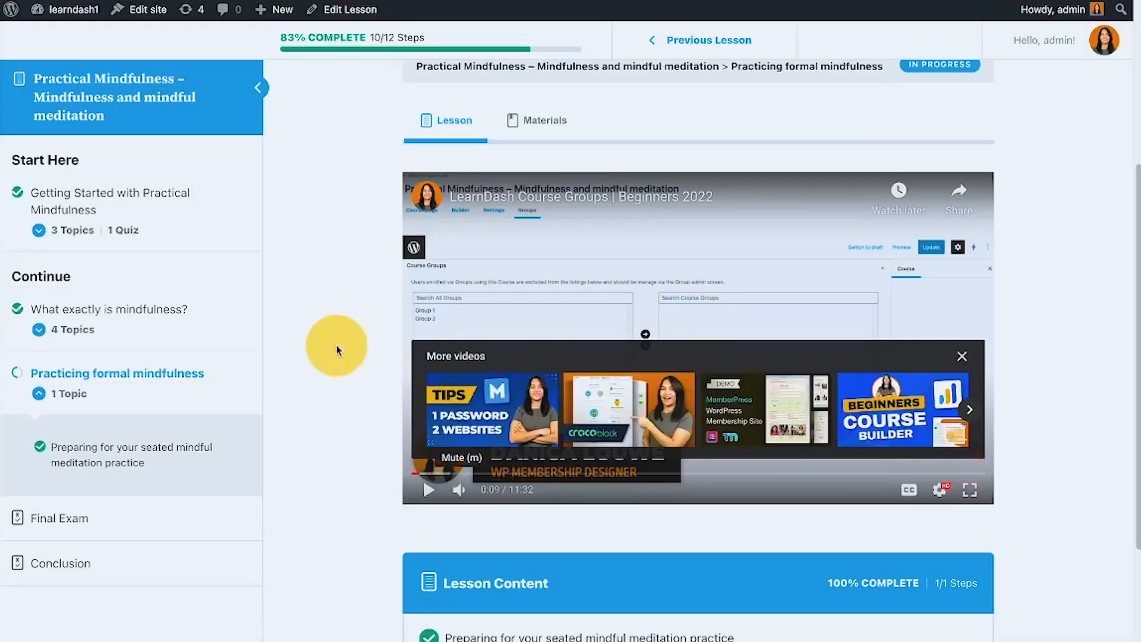
click(417, 490)
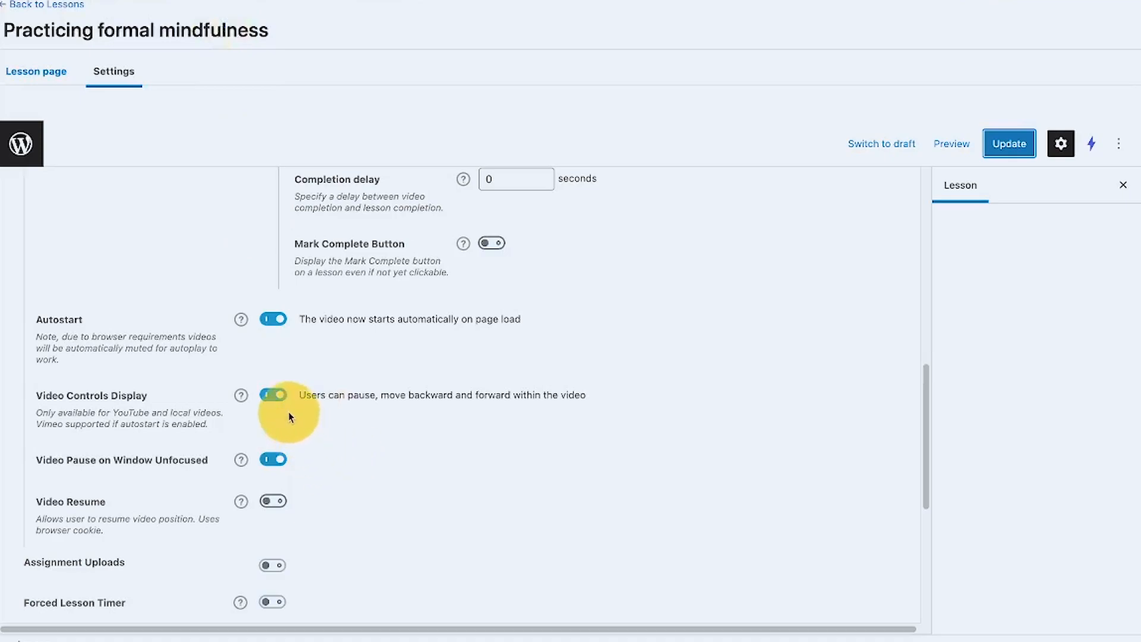
Enable Video Resume, turn off Autostart for the lesson video, and update the lesson.
scroll(344, 402, down, 1)
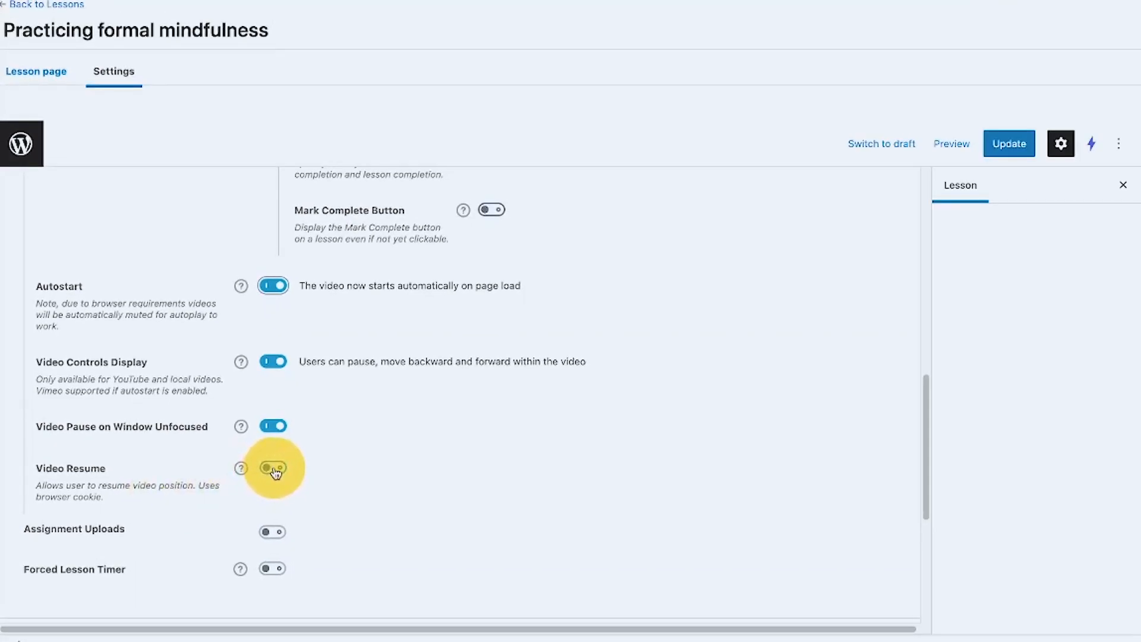
click(274, 469)
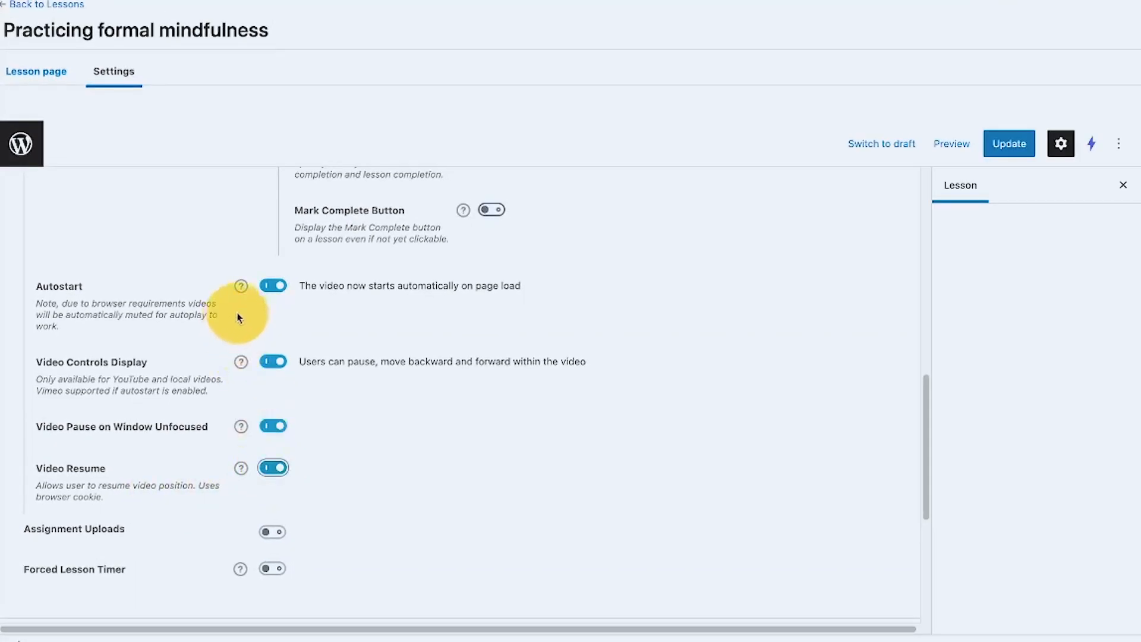
click(265, 290)
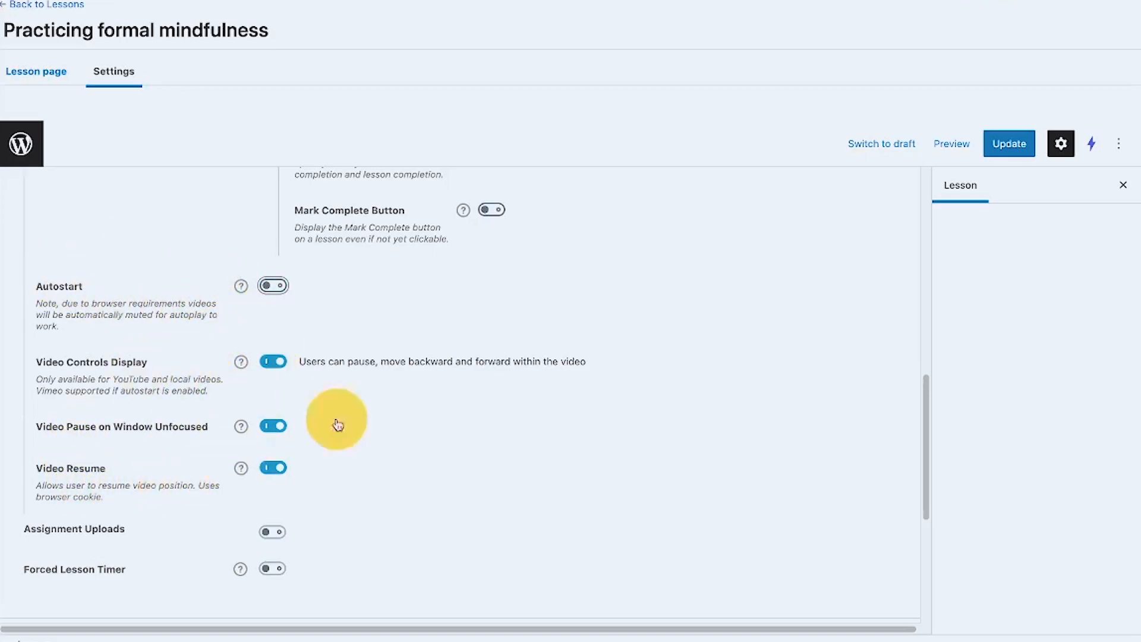
click(1017, 146)
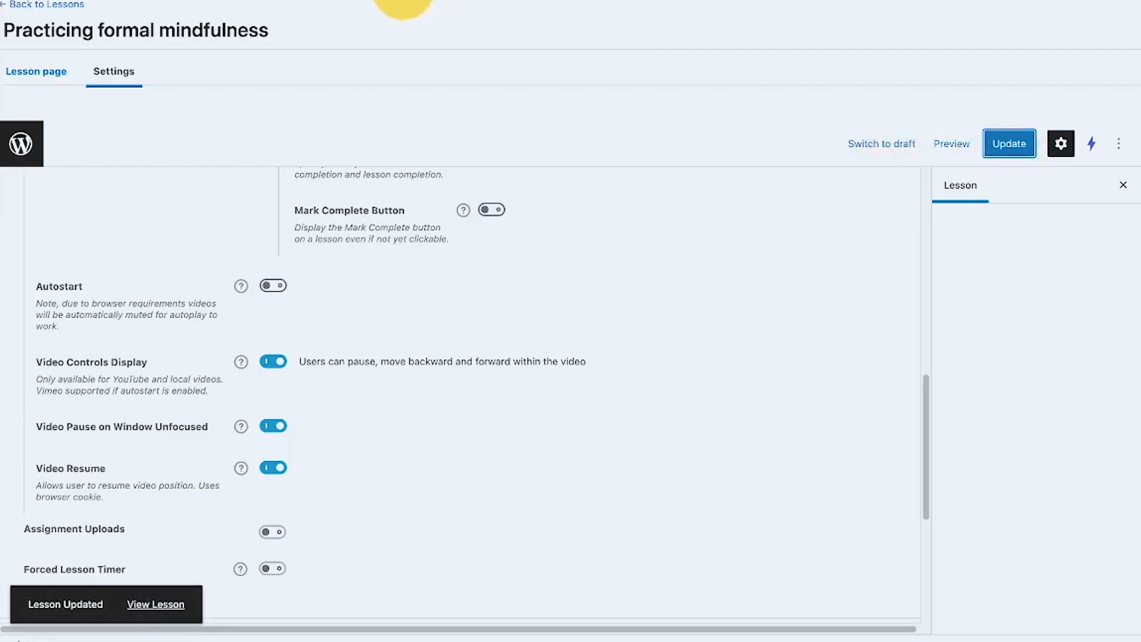
Play the video on the published lesson page, mute it, and pause it at about 0:26.
click(383, 0)
scroll(369, 217, up, 1)
scroll(369, 221, up, 1)
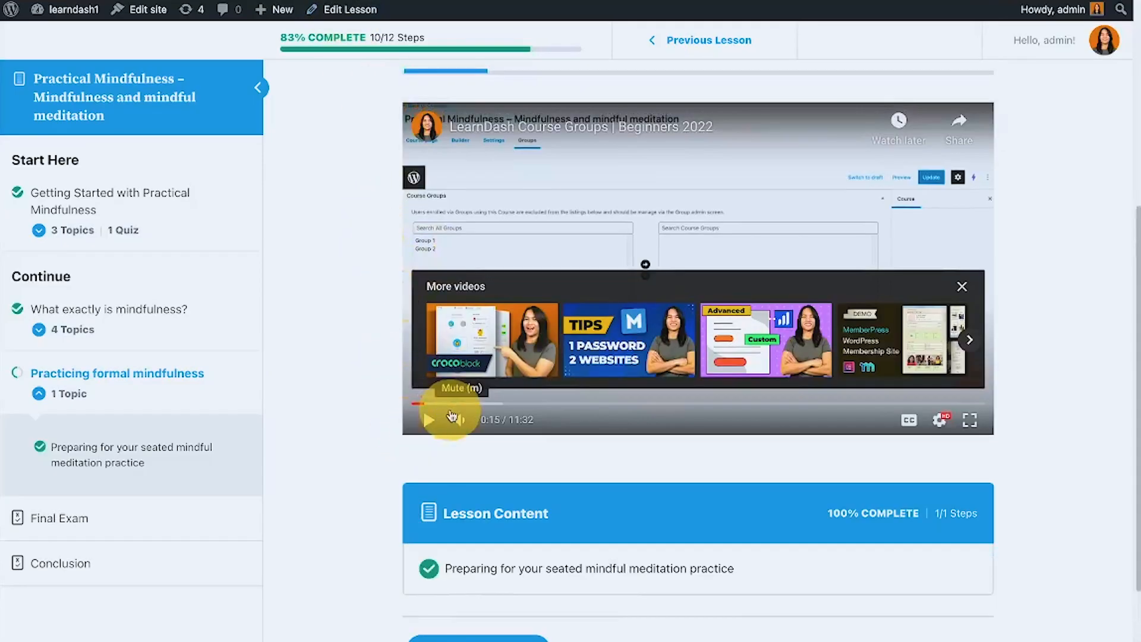
click(428, 421)
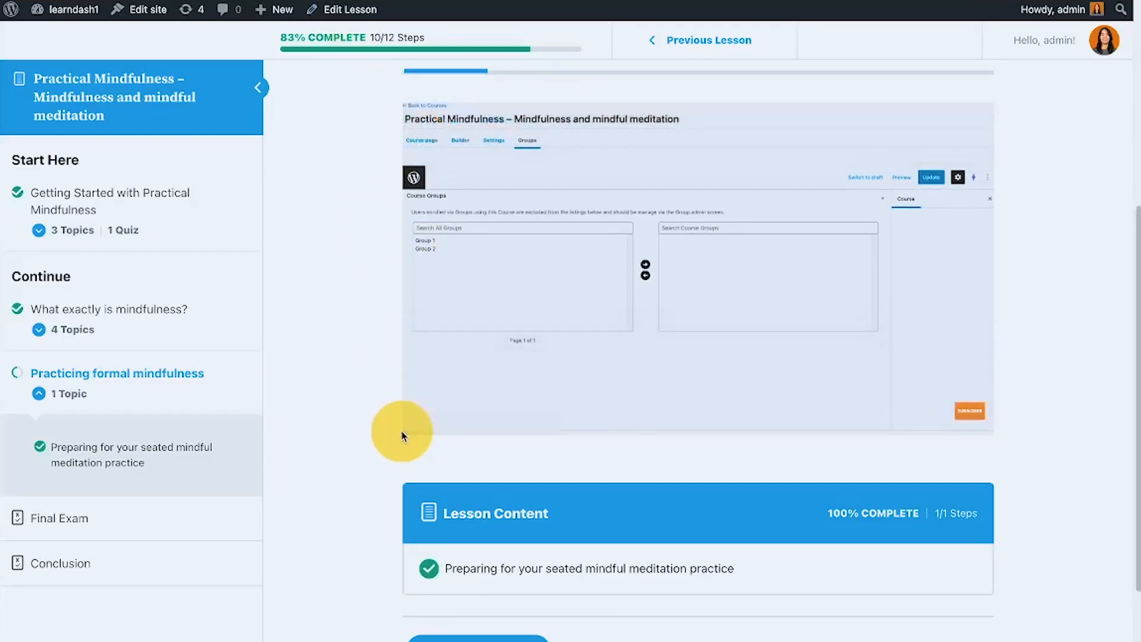
click(455, 422)
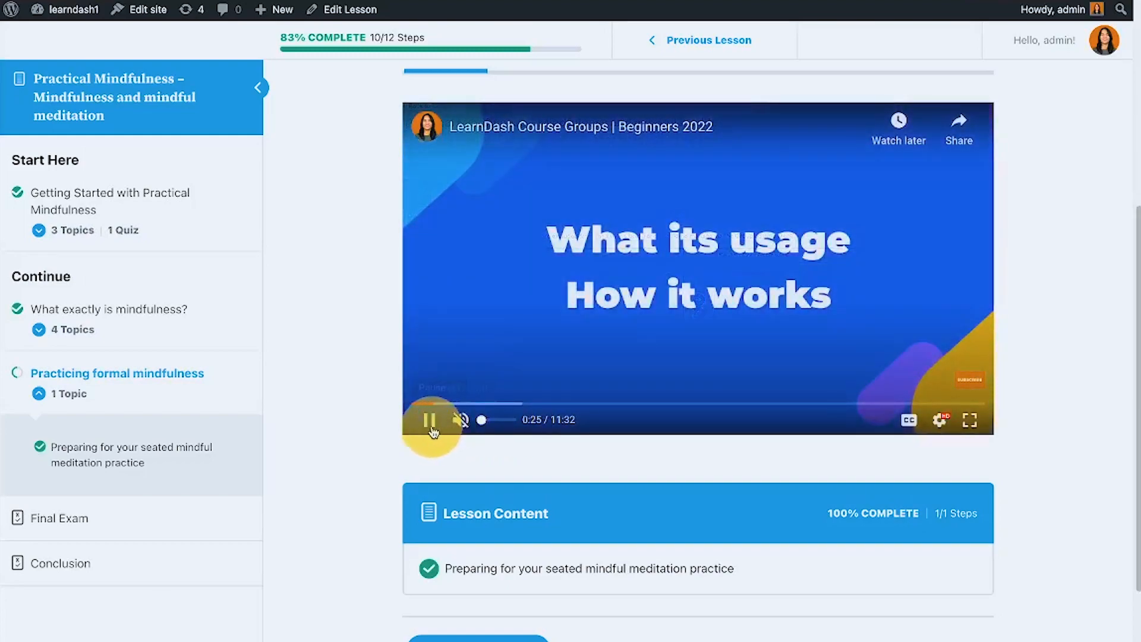
click(429, 423)
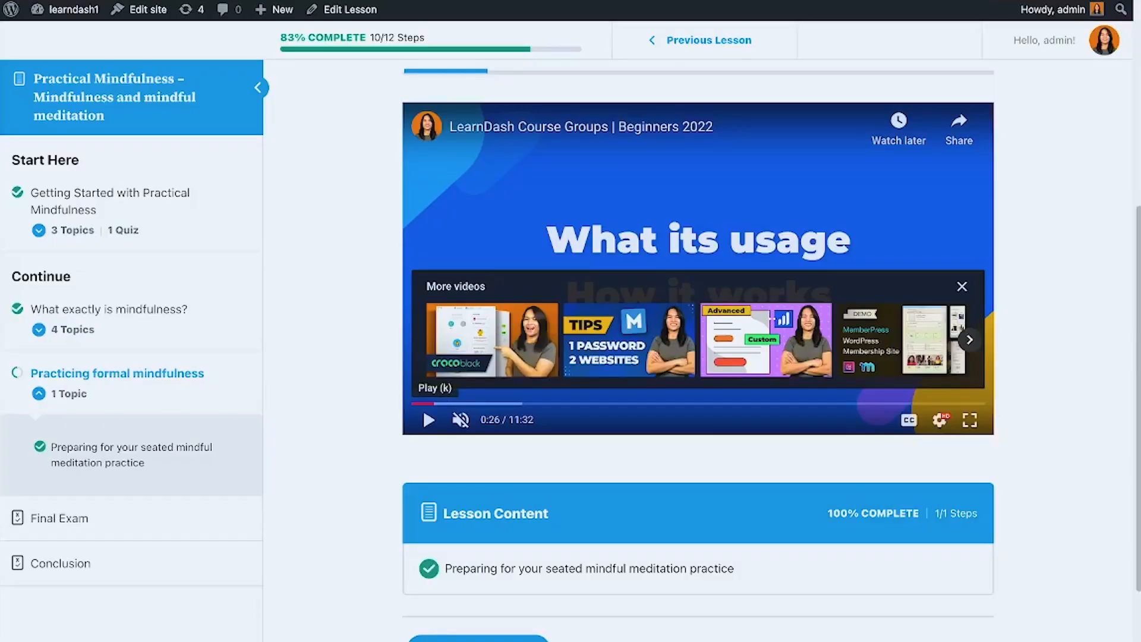
Copy the published Practicing formal mindfulness lesson's URL and open it in a new browser tab.
click(385, 16)
key(ctrl+c)
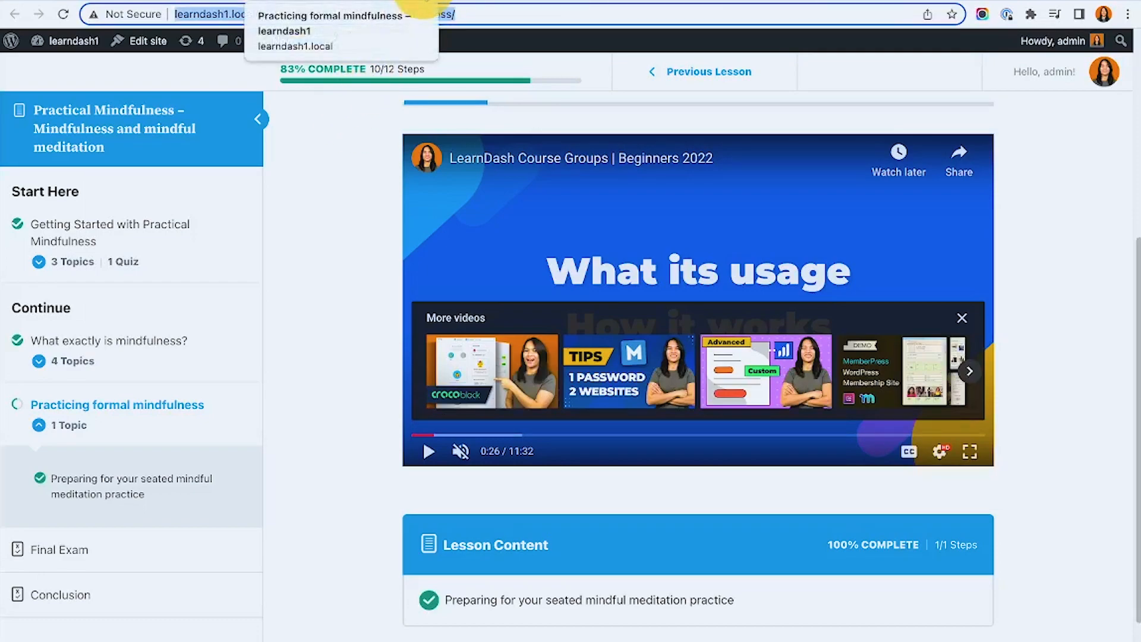
click(423, 5)
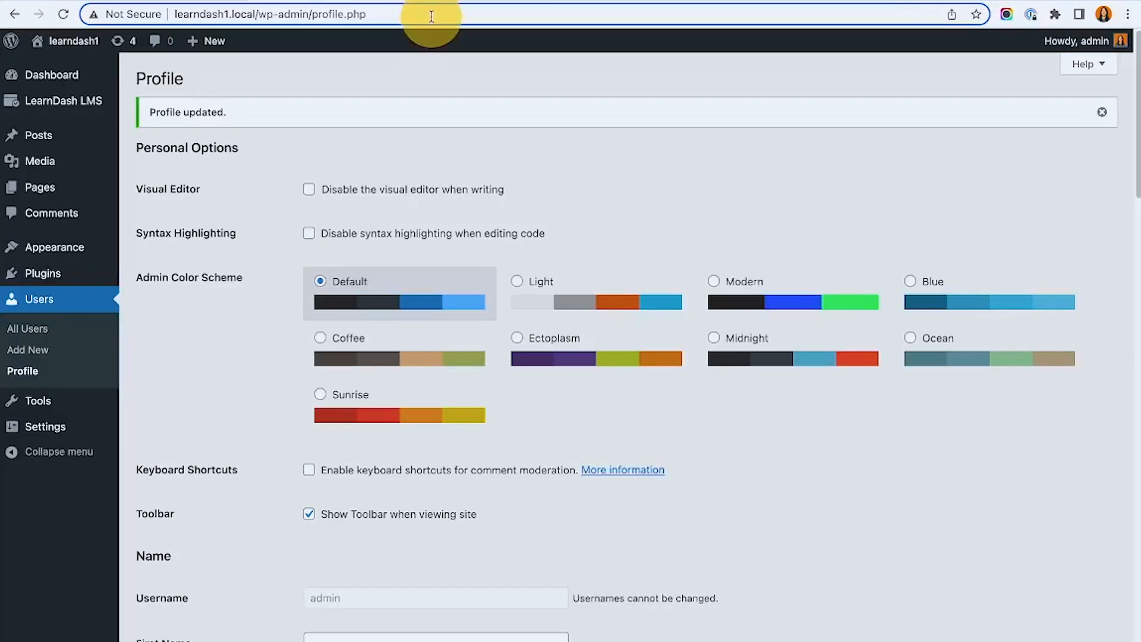
click(625, 1)
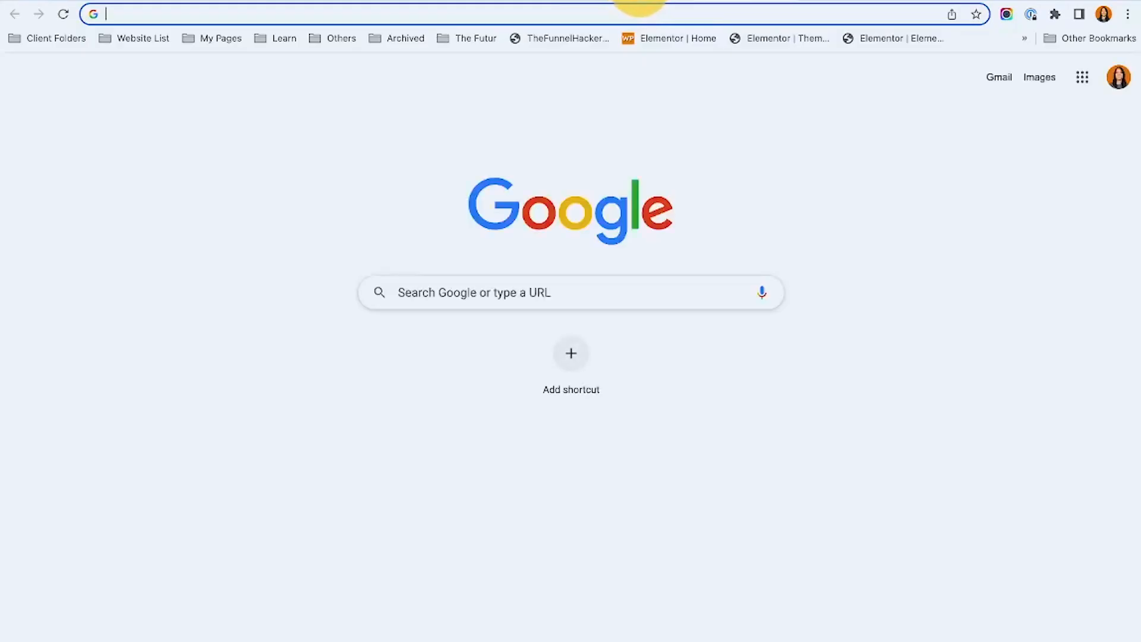
key(ctrl+v)
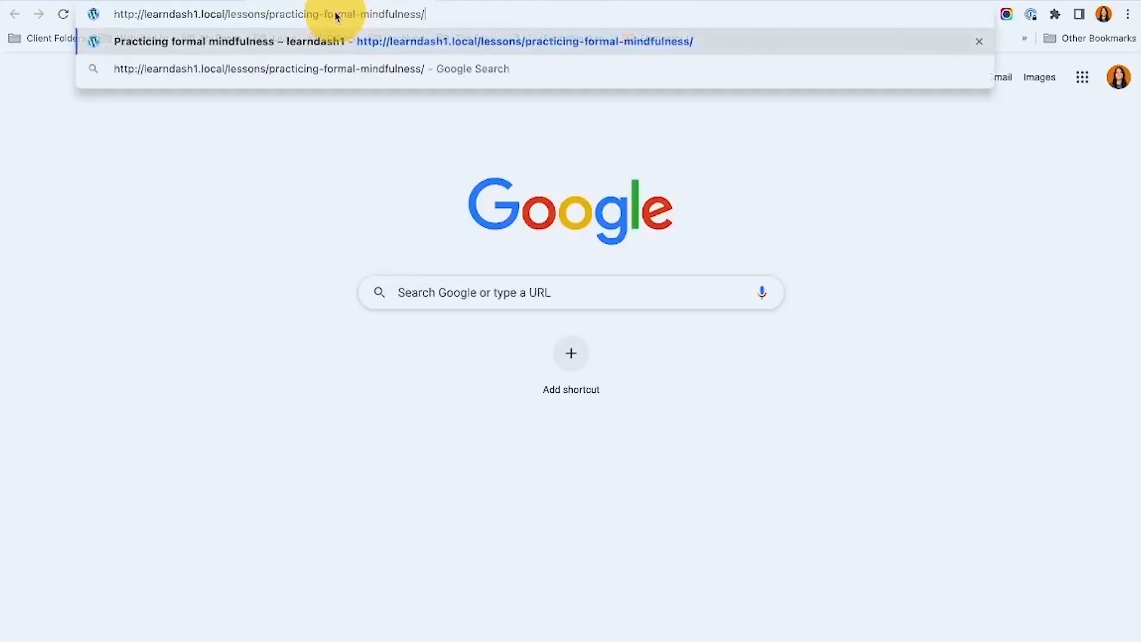
key(Return)
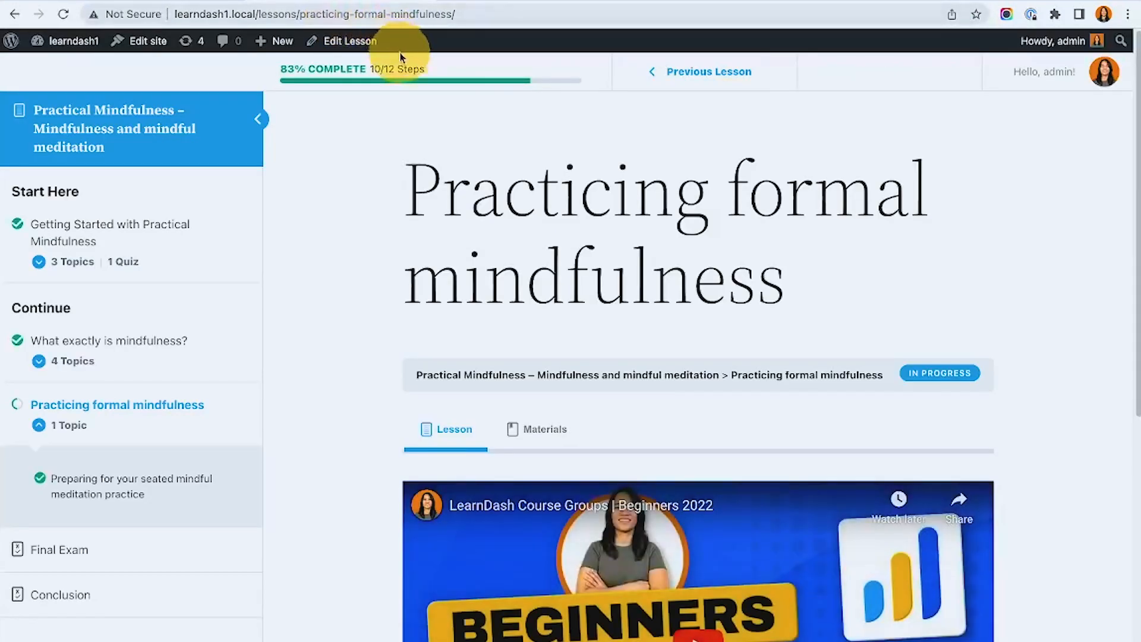
Play the lesson video in the new tab to test where it resumes, and pause it.
scroll(329, 208, down, 6)
scroll(335, 215, up, 3)
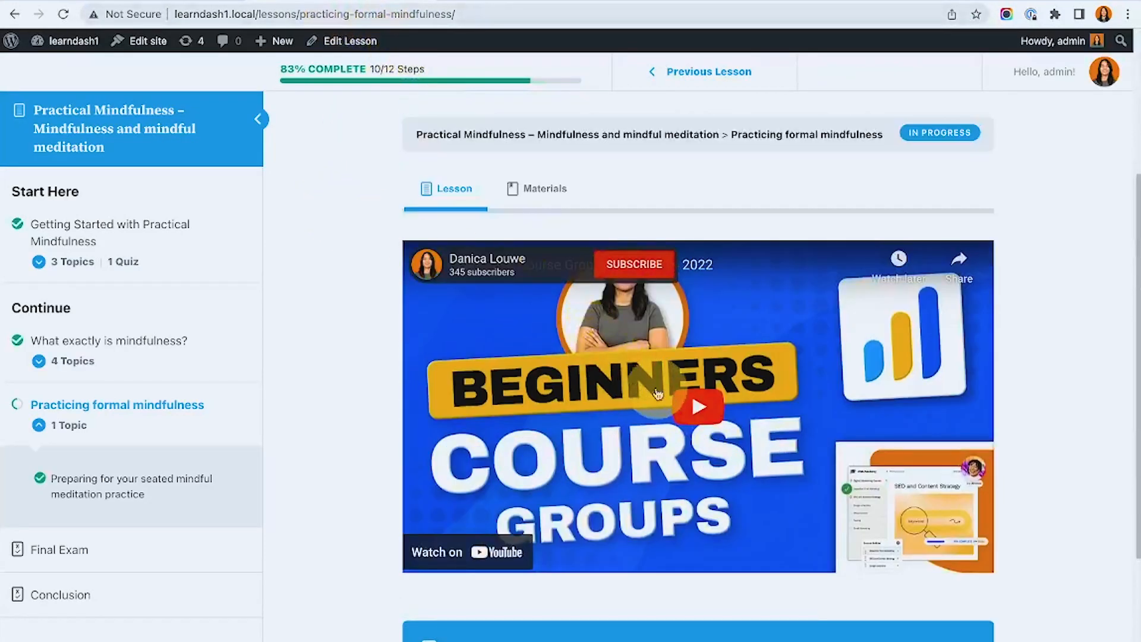
click(695, 406)
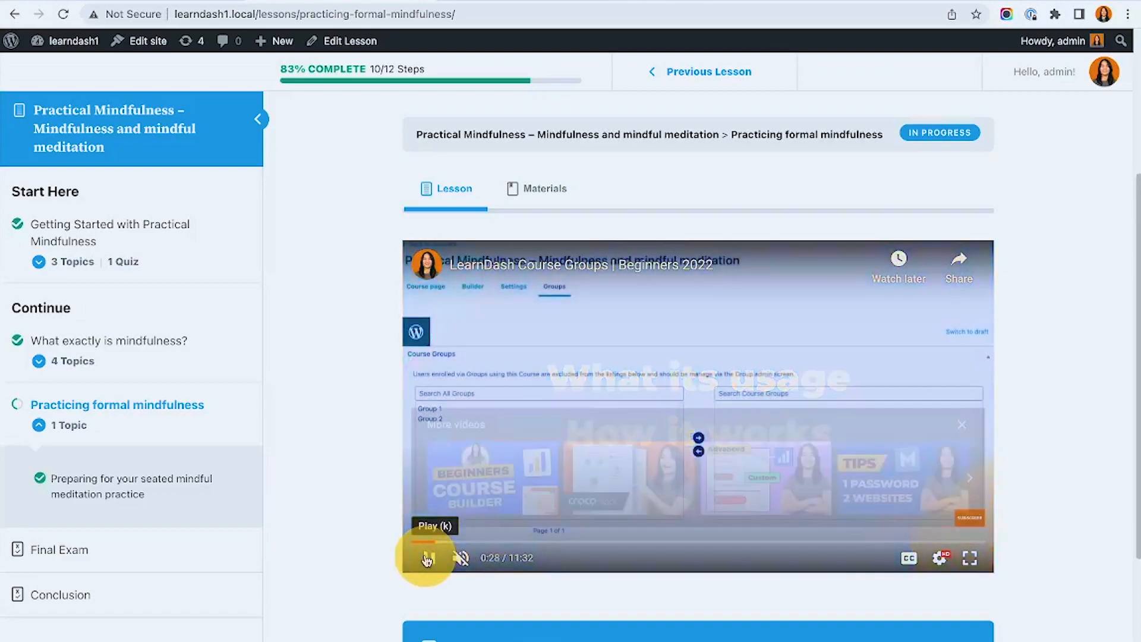
click(429, 556)
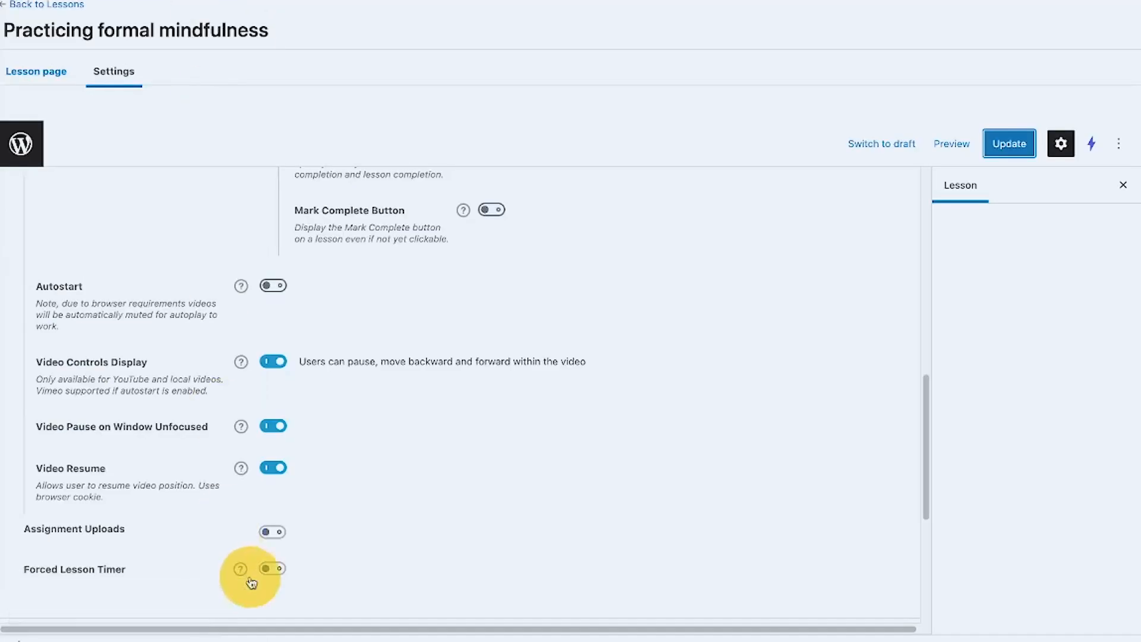
Compare the lesson's video progression settings with those of the topic Preparing for your seated mindful meditation practice.
click(274, 468)
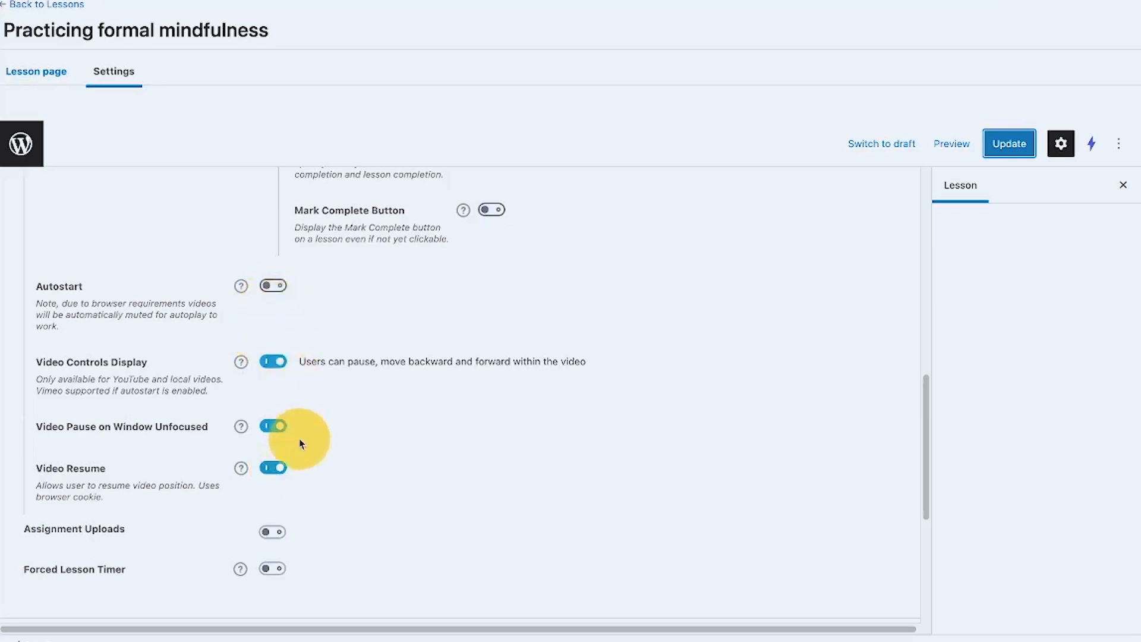
scroll(181, 291, up, 5)
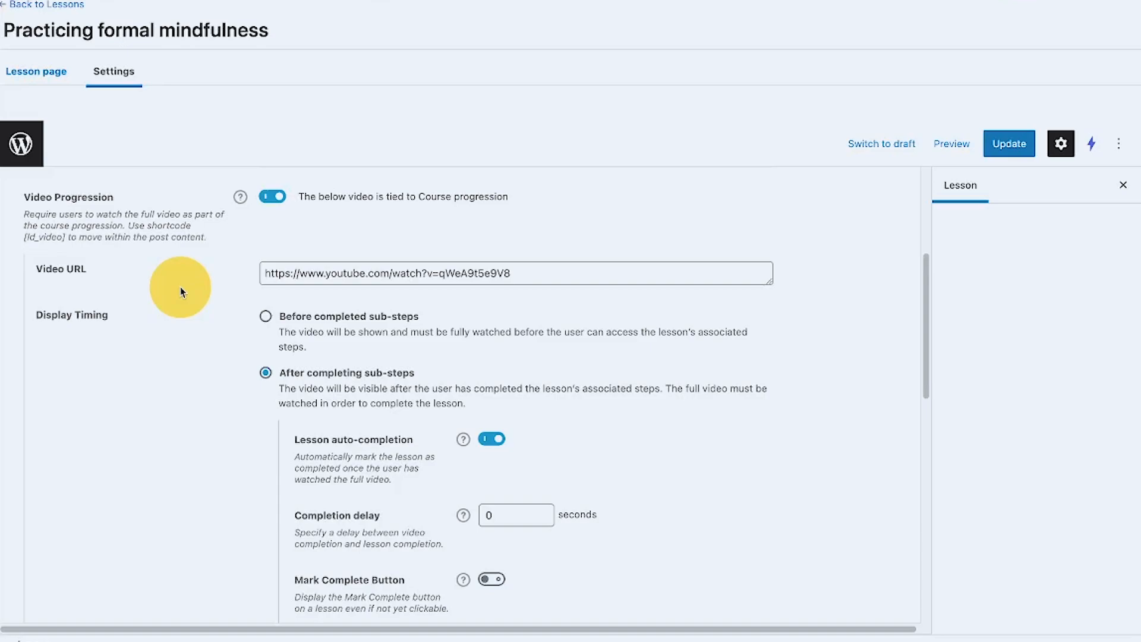
click(348, 1)
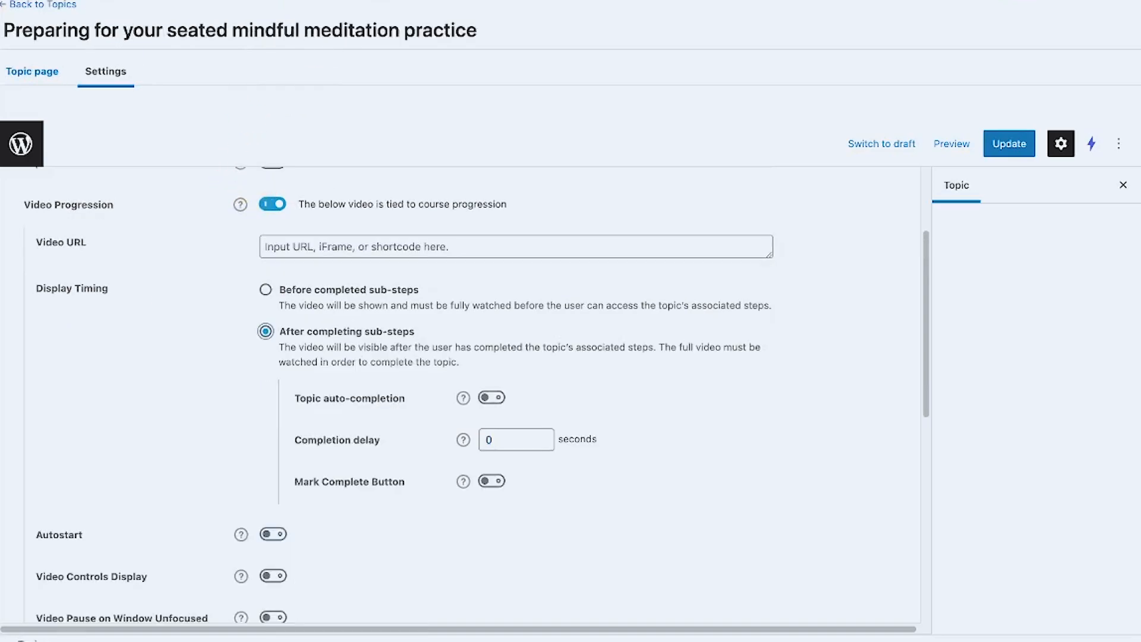
scroll(211, 247, up, 1)
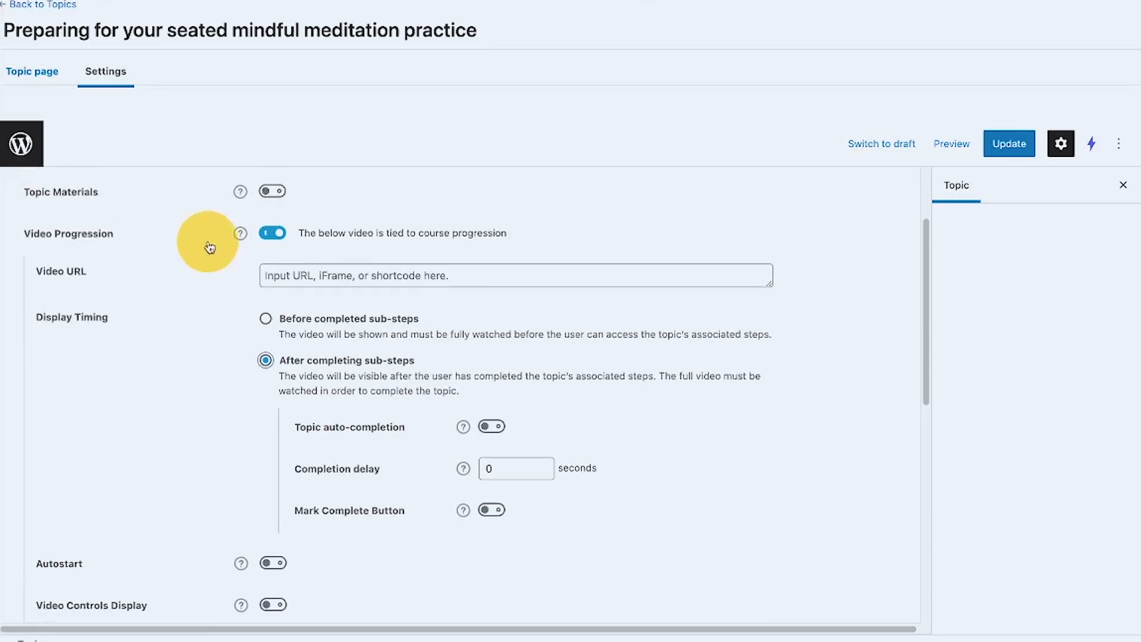
scroll(338, 254, down, 1)
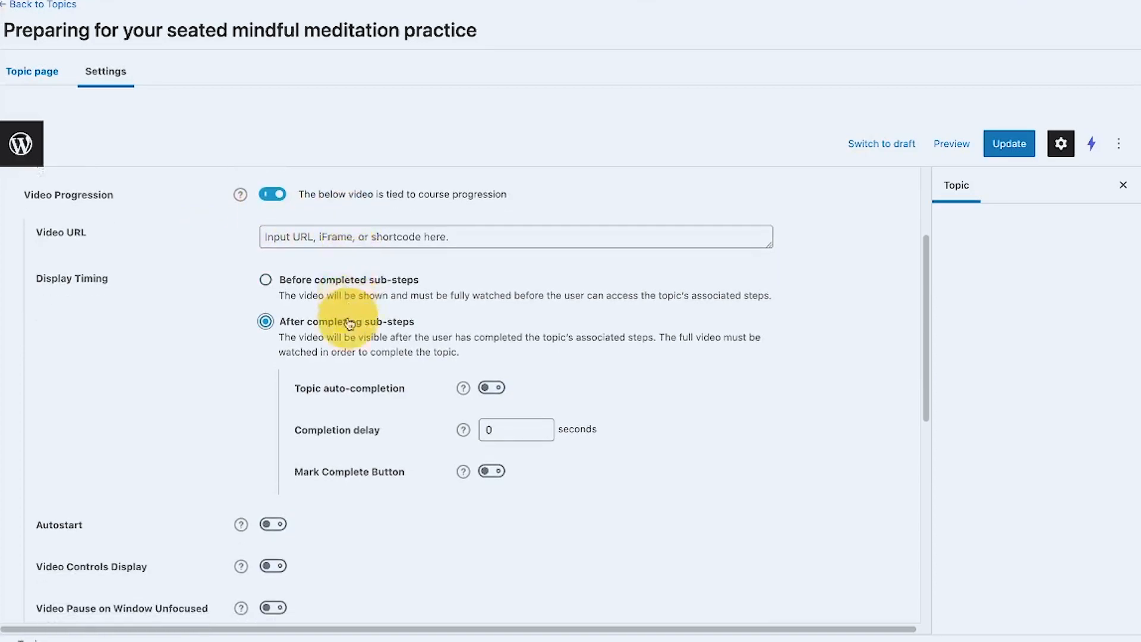
scroll(328, 493, down, 2)
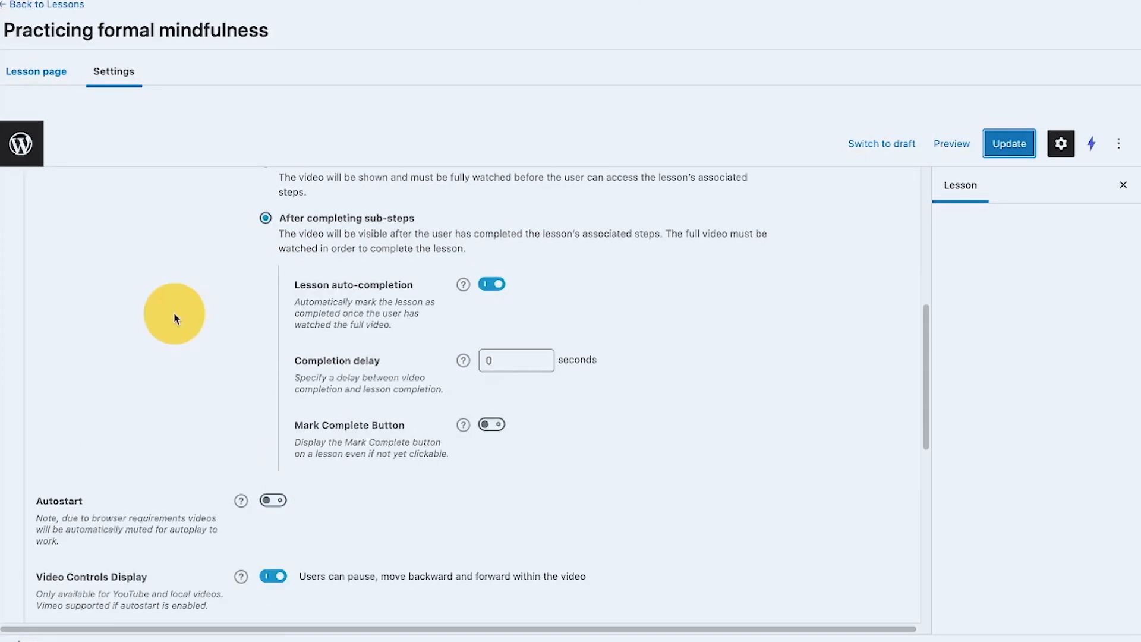
scroll(174, 318, up, 5)
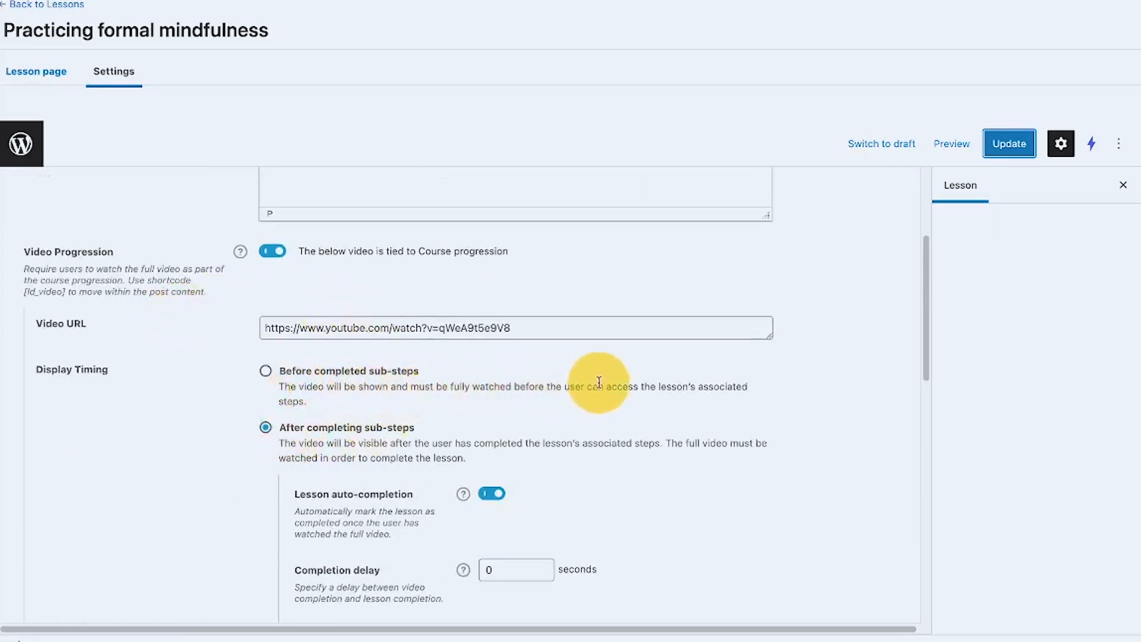
scroll(683, 438, down, 3)
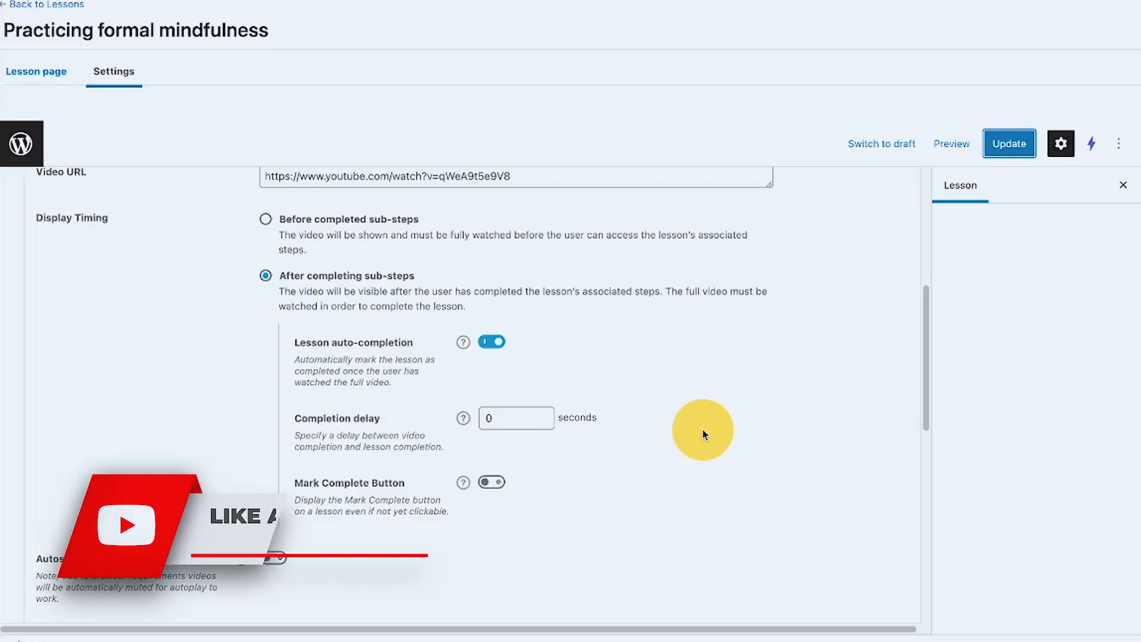
scroll(702, 434, up, 2)
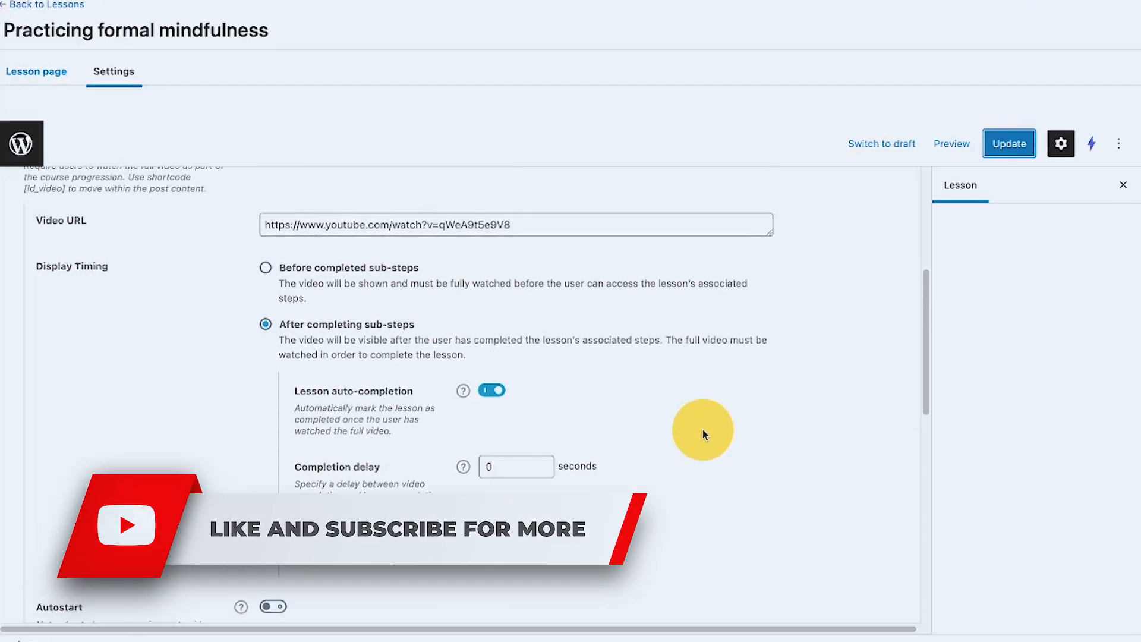